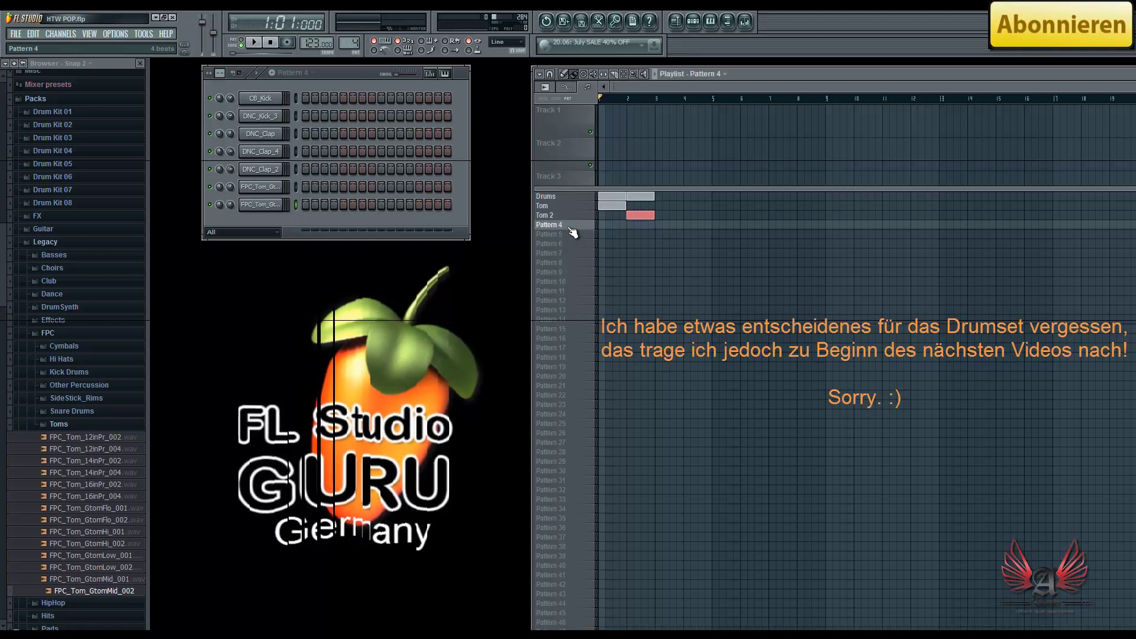
Insert an IL Harmless channel into the channel rack with Pattern 4 selected and move its plugin window clear of the rack.
click(550, 225)
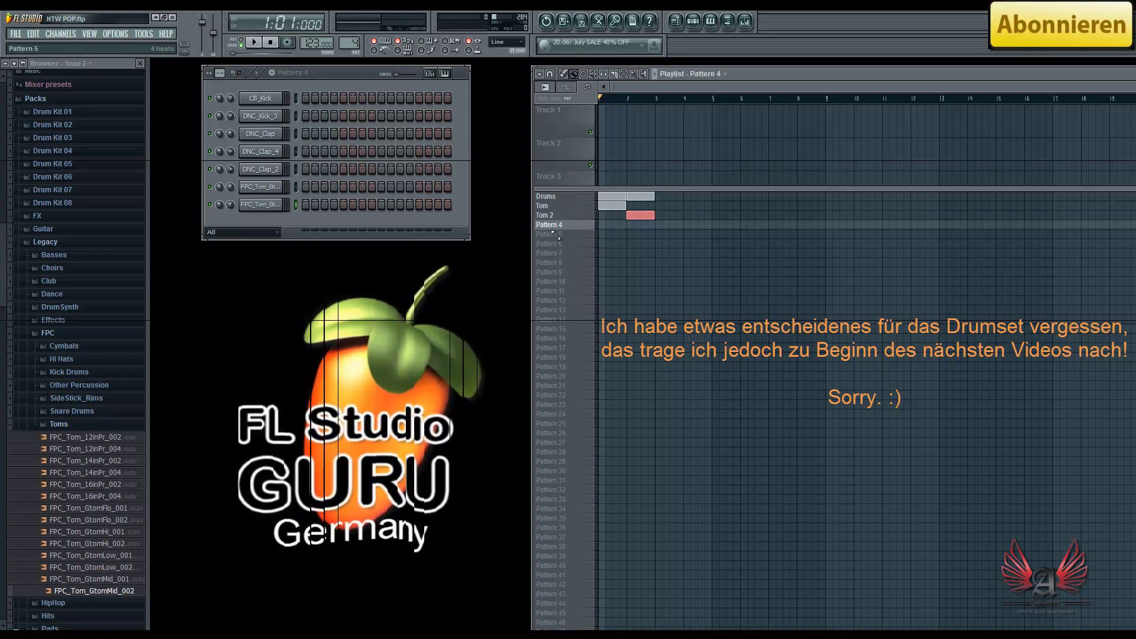
right_click(272, 204)
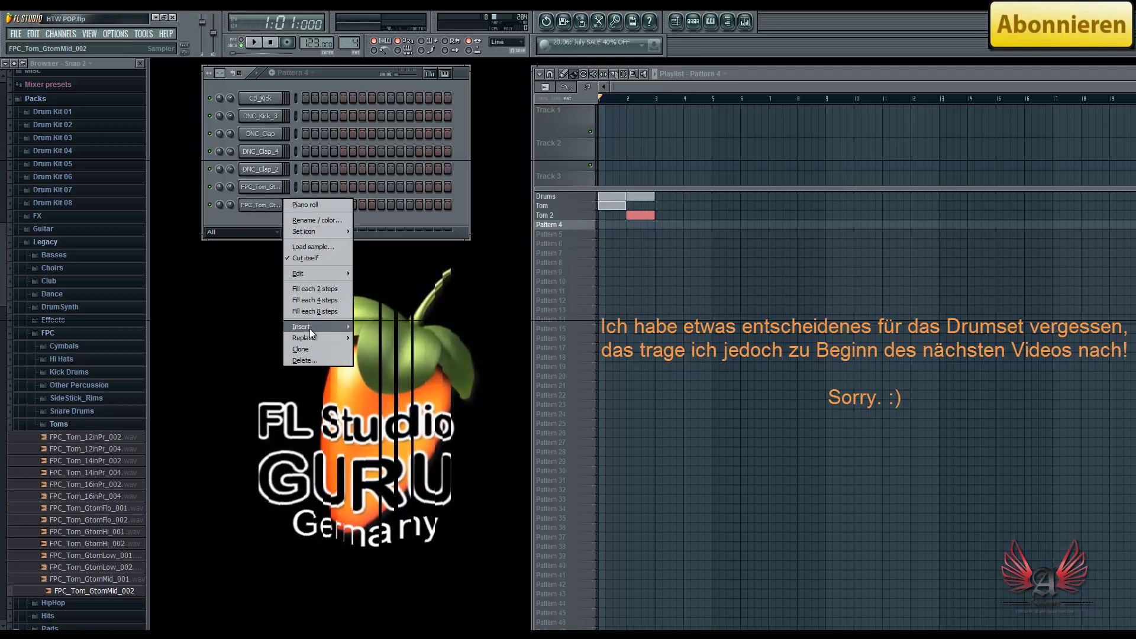
mouse_move(310, 329)
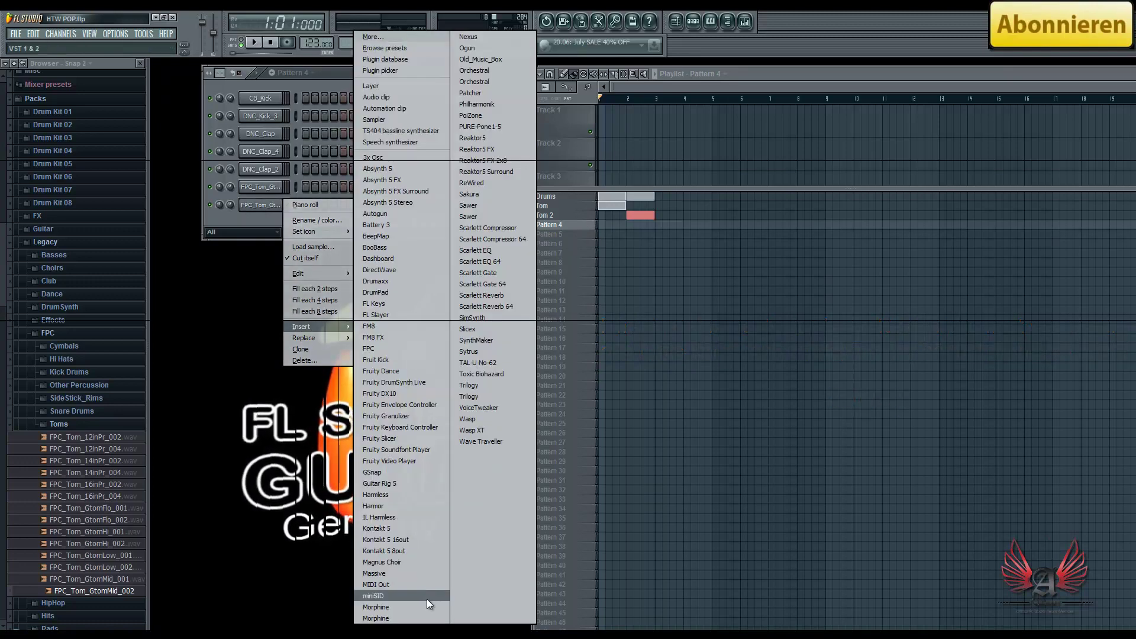
click(389, 517)
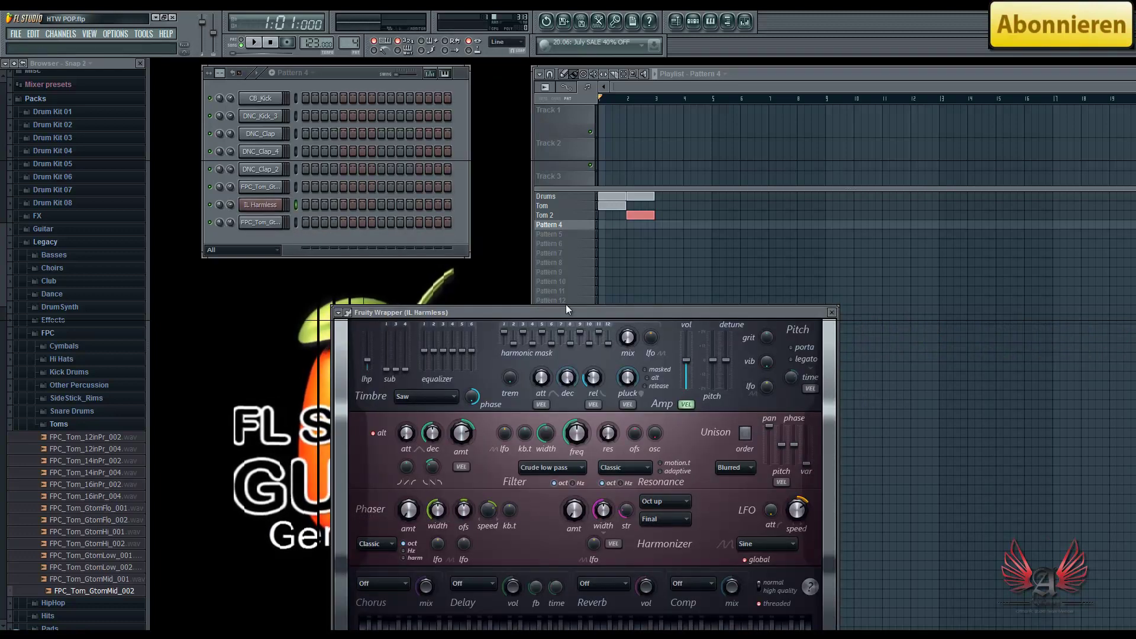
drag(574, 313, 687, 247)
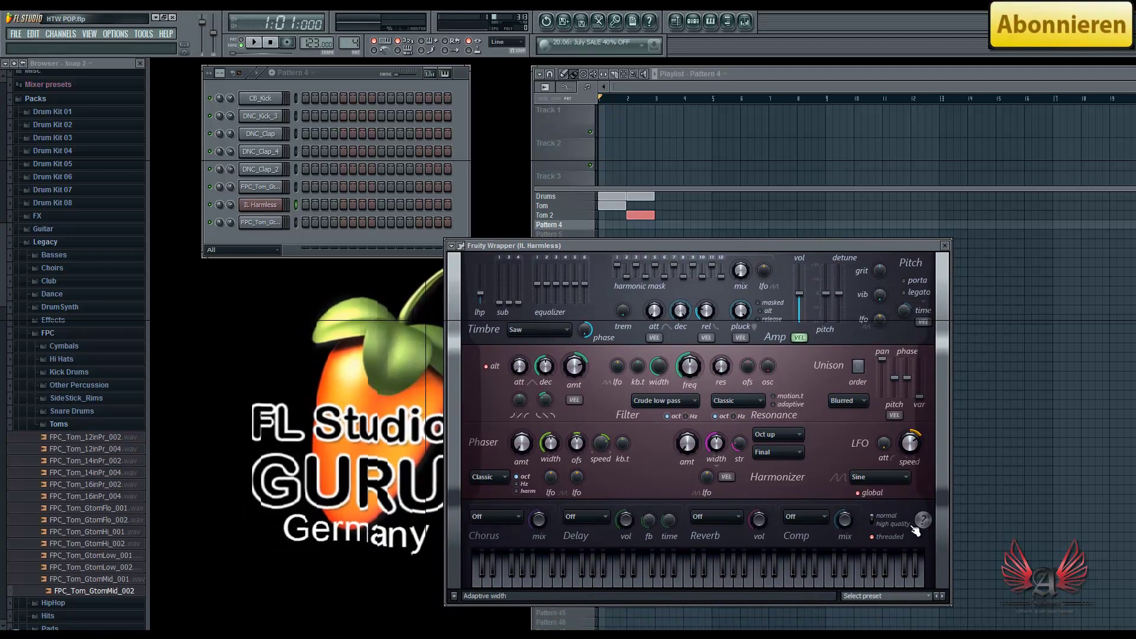
Open the piano roll for the IL Harmless channel and audition the instrument's current sound on its lower keys.
right_click(268, 206)
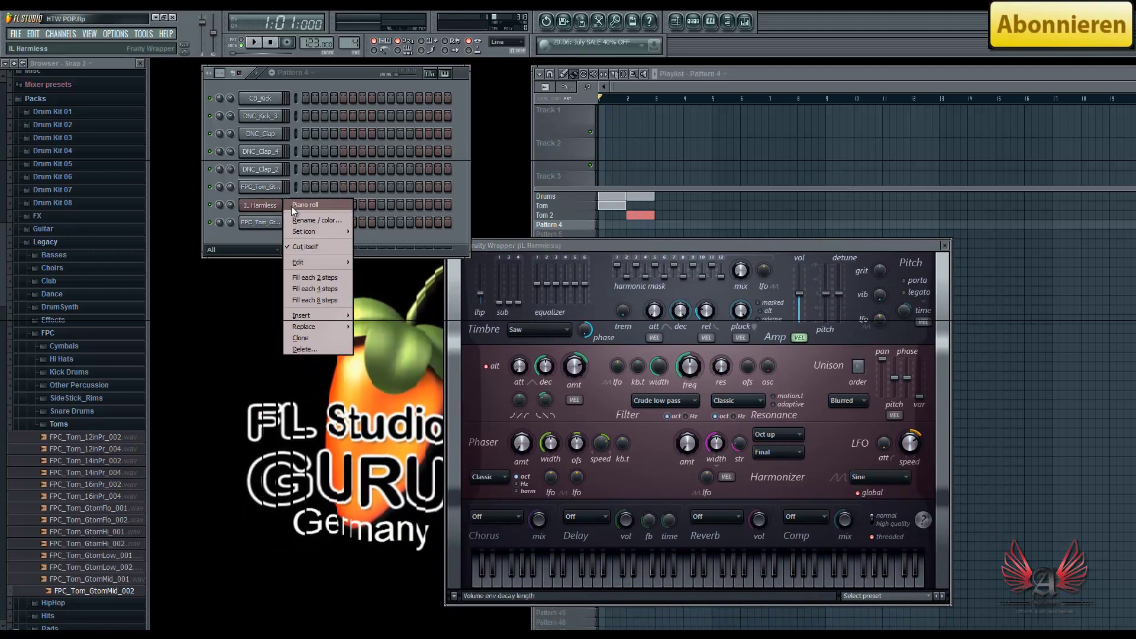
click(311, 211)
drag(897, 95, 331, 90)
scroll(201, 325, down, 4)
click(204, 374)
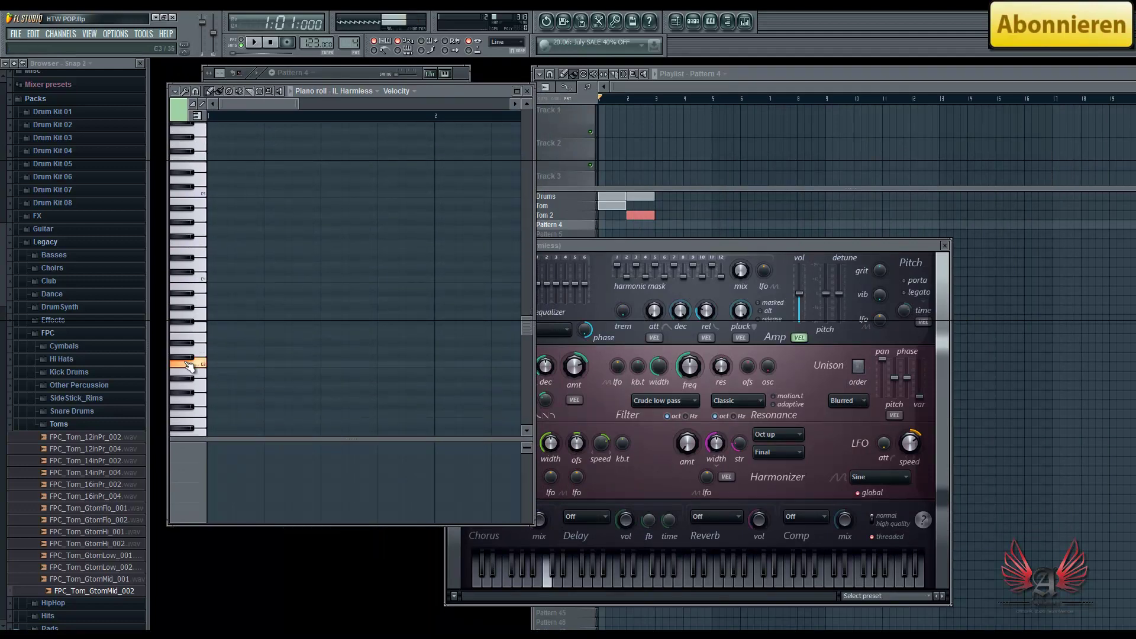
Step through the IL Harmless presets, auditioning them on the piano roll keys, and load "Local voice random + unison".
click(940, 597)
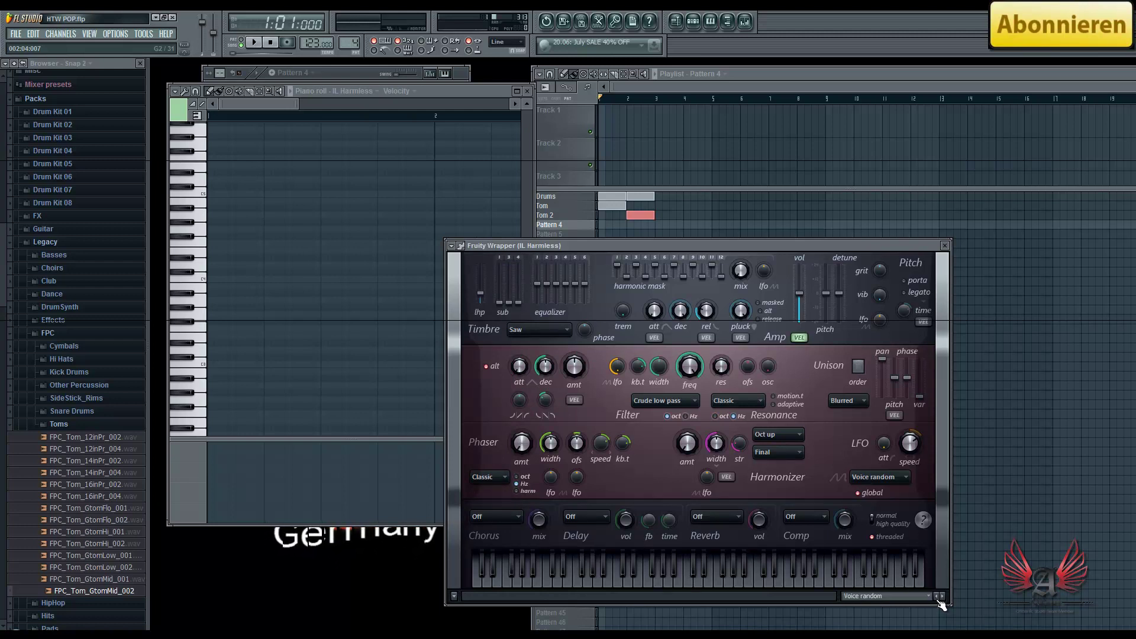
click(940, 596)
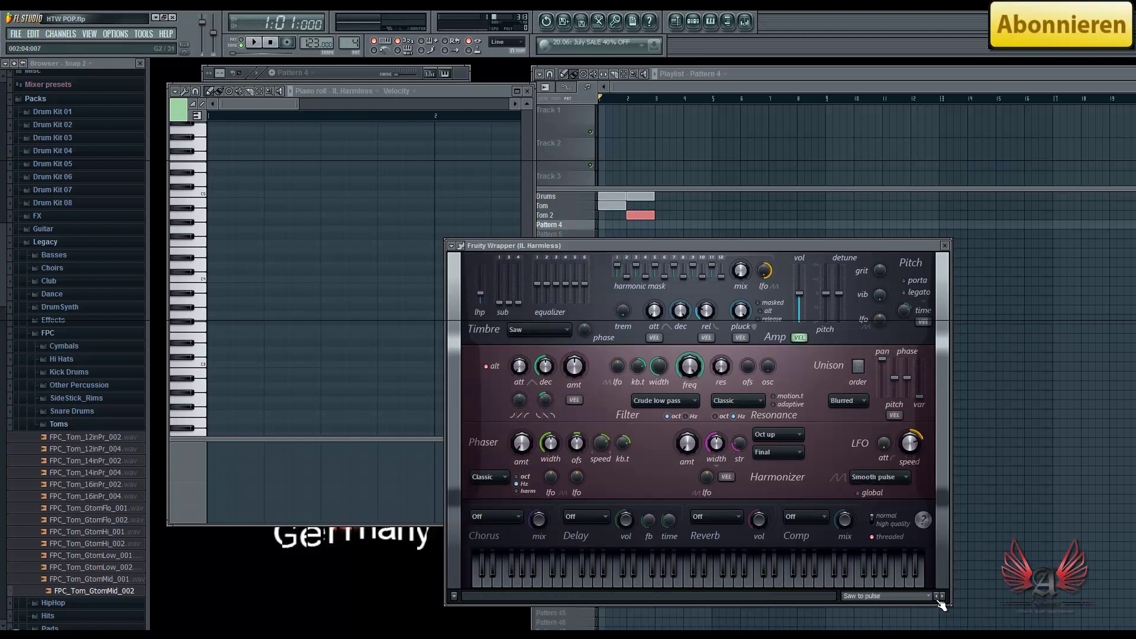
click(198, 278)
click(194, 366)
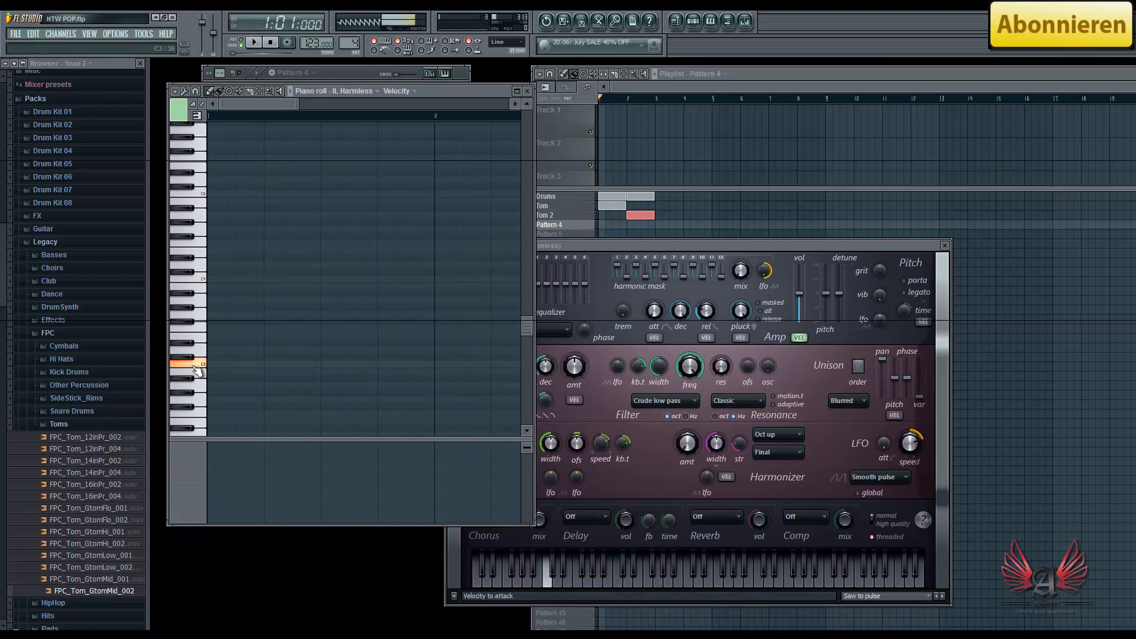
click(941, 595)
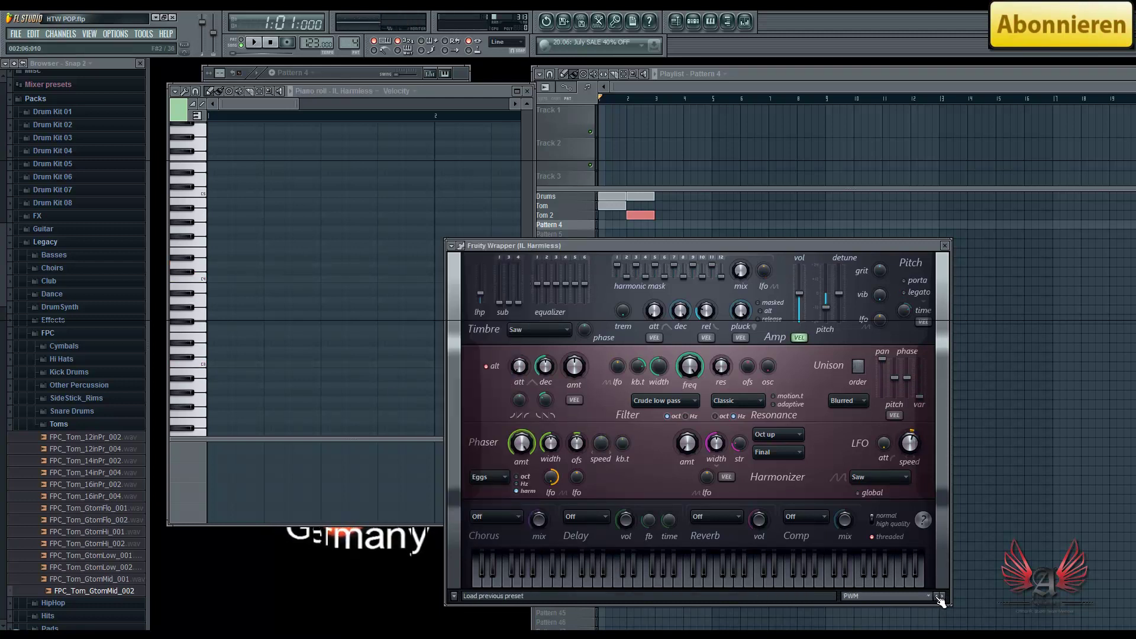
click(202, 365)
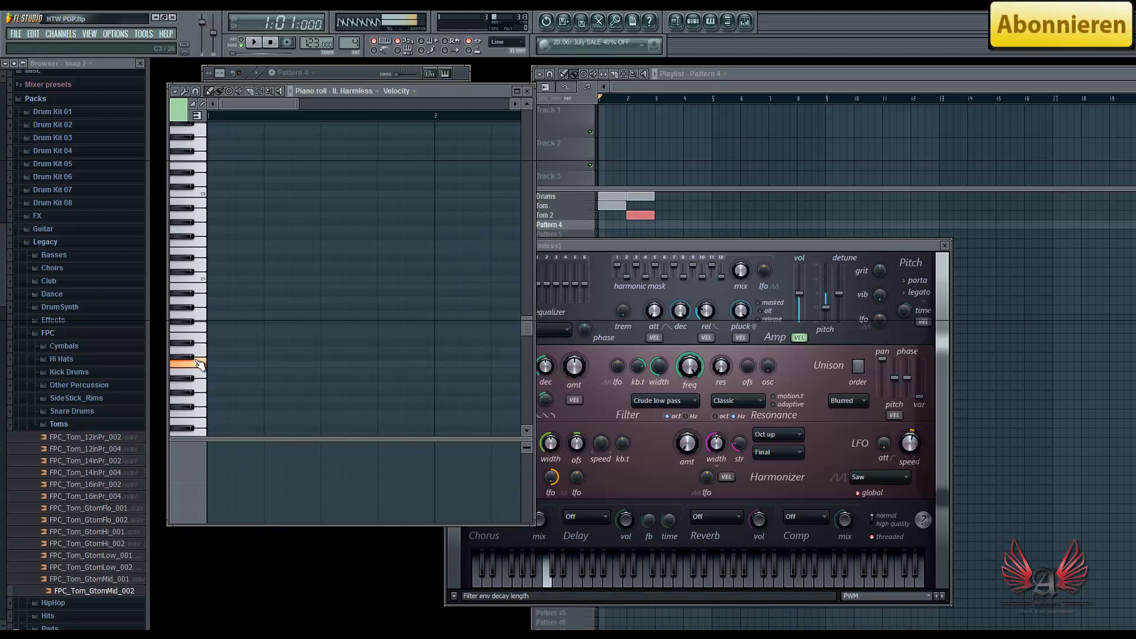
click(200, 283)
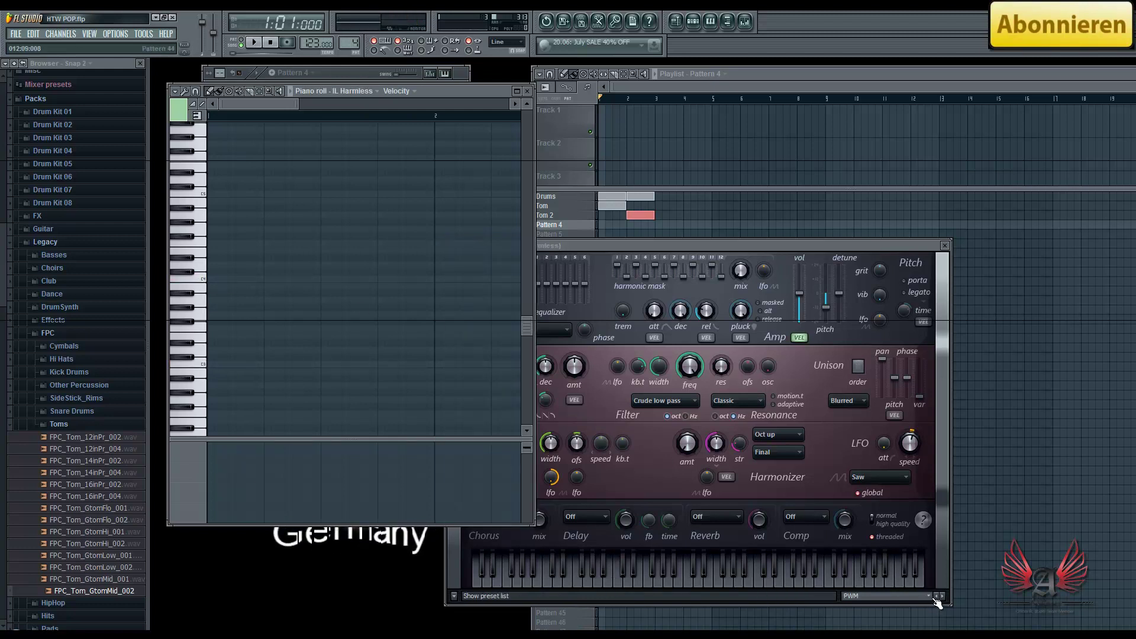
click(938, 596)
click(937, 596)
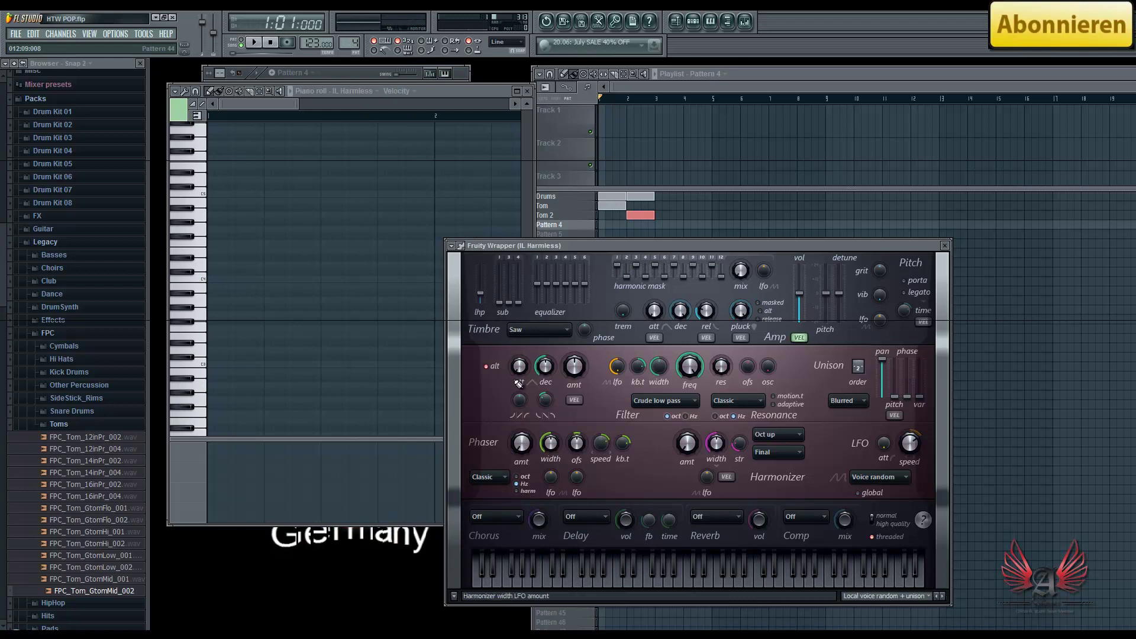
click(202, 282)
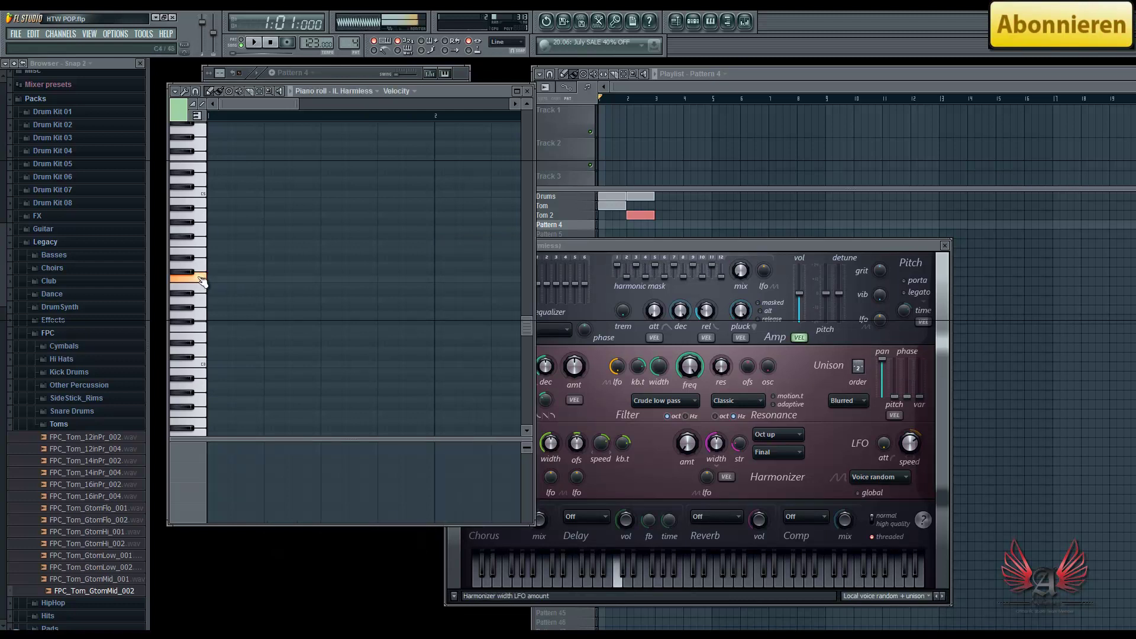
click(201, 290)
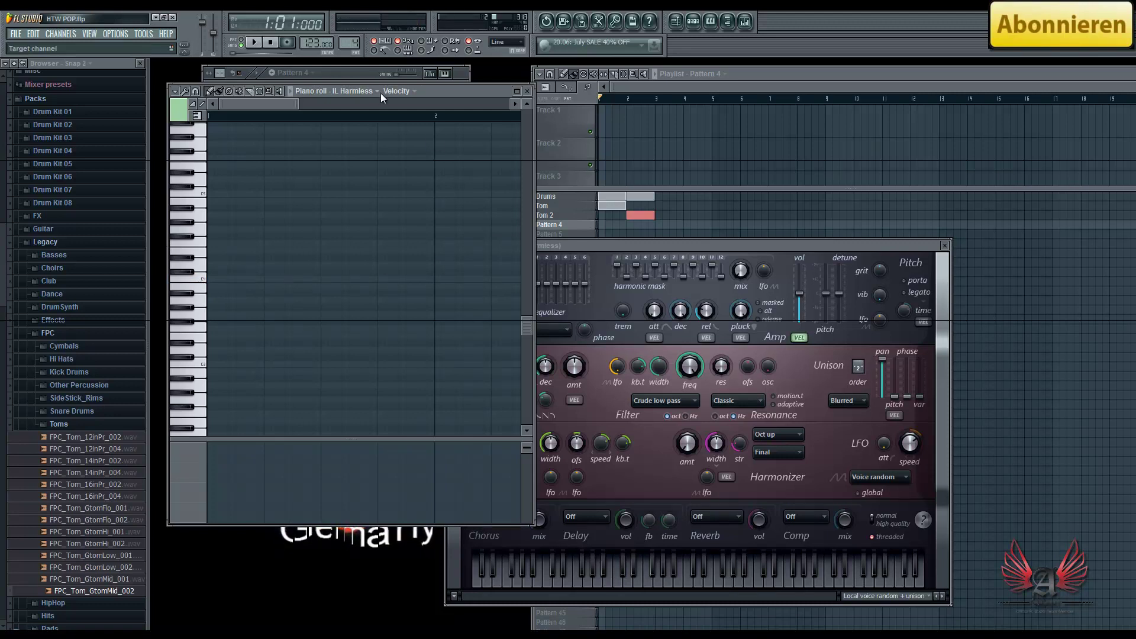
Place four A2 notes, each two steps long, on steps 3, 7, 11 and 15 of the IL Harmless piano roll.
drag(308, 93, 503, 171)
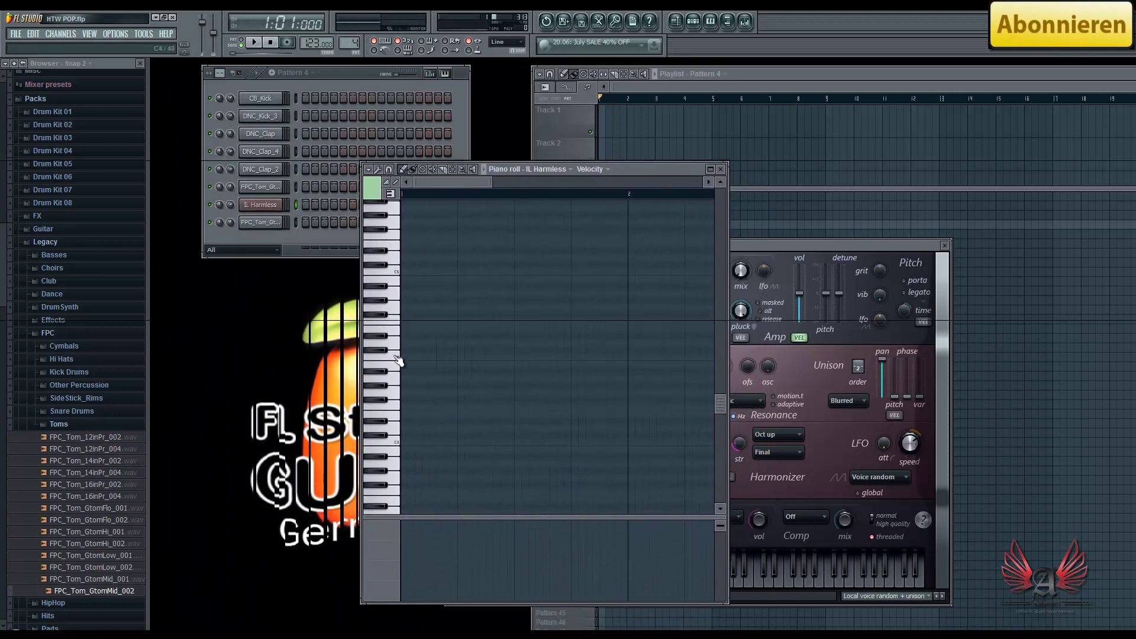
click(393, 443)
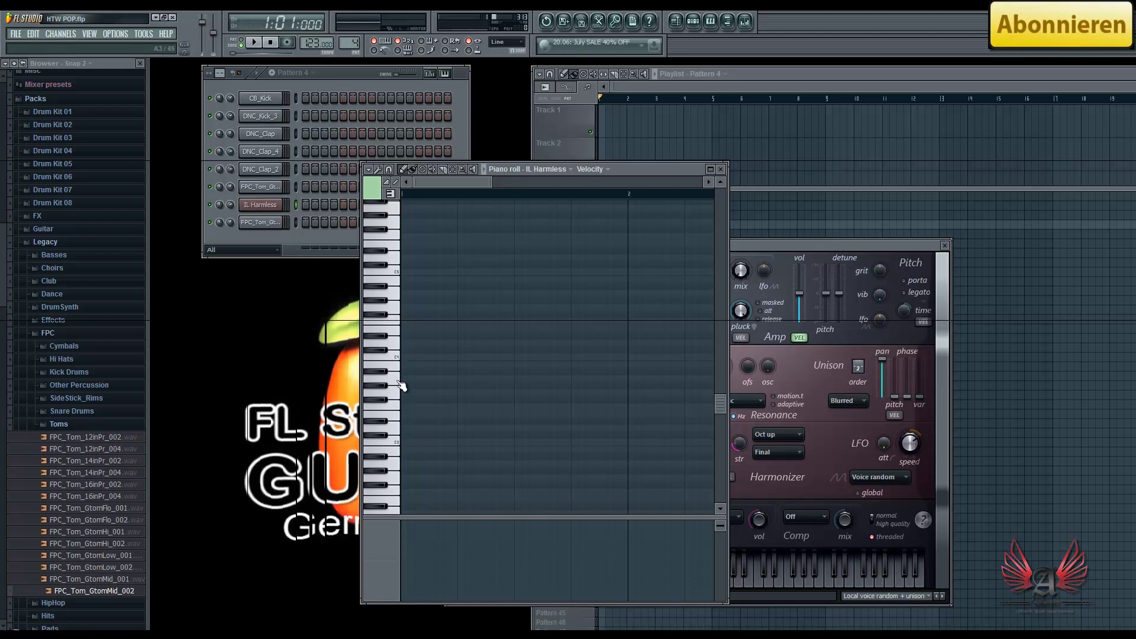
click(395, 453)
click(395, 472)
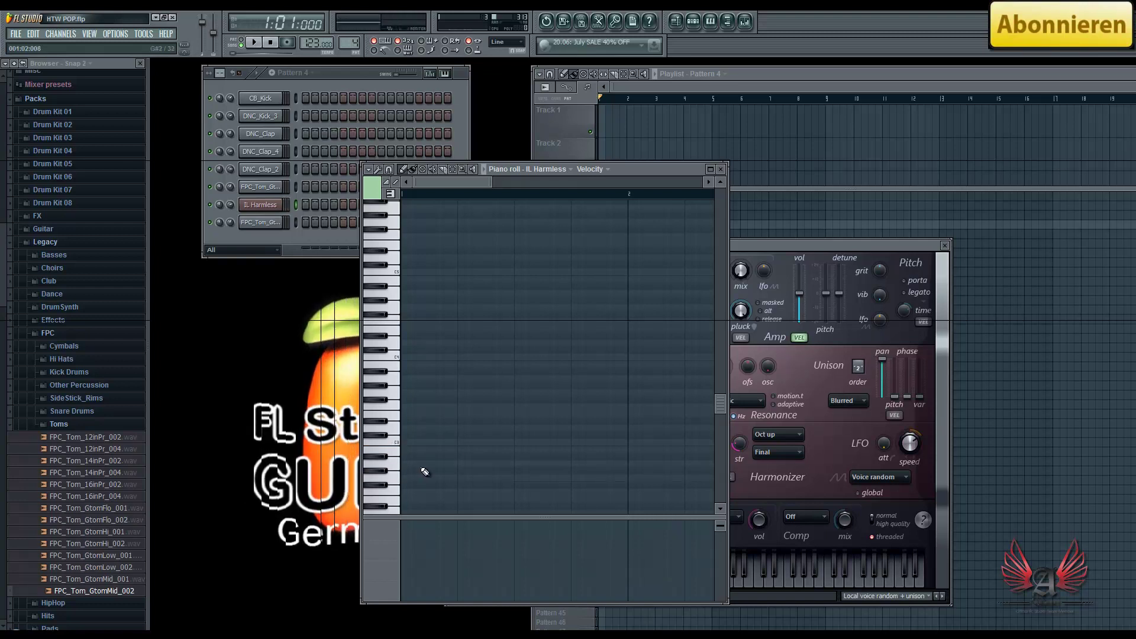
click(406, 464)
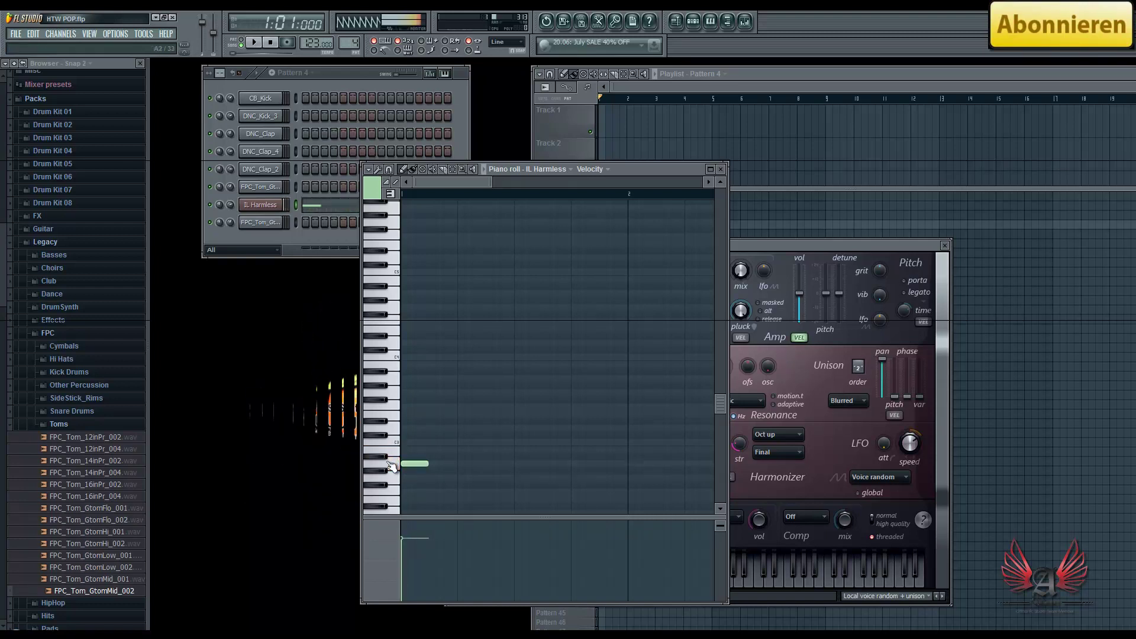
click(436, 465)
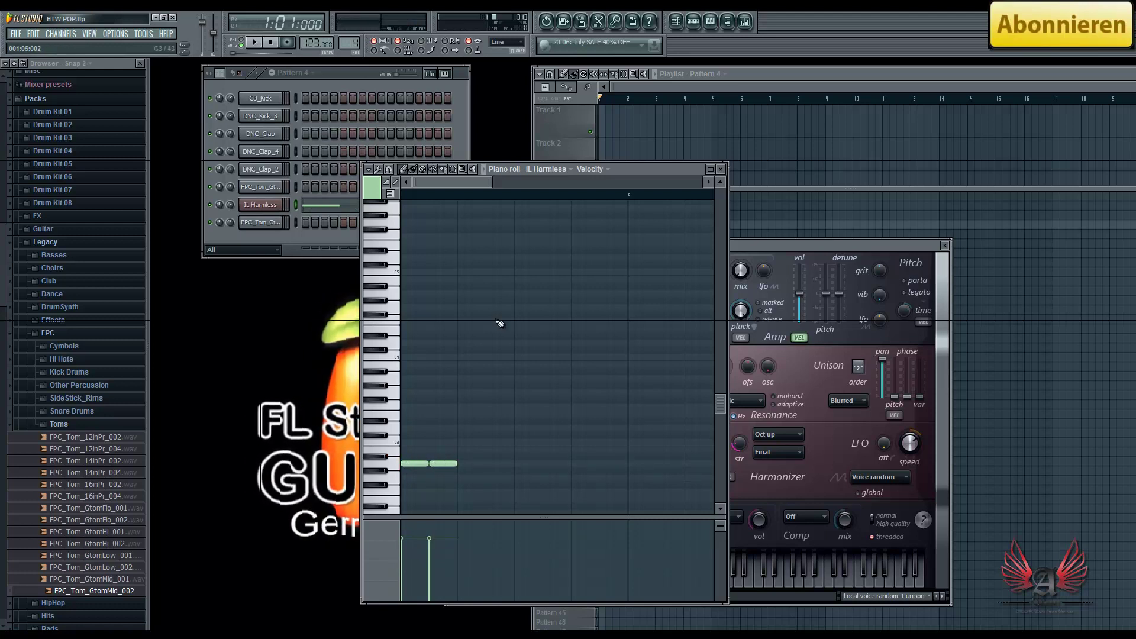
right_click(413, 462)
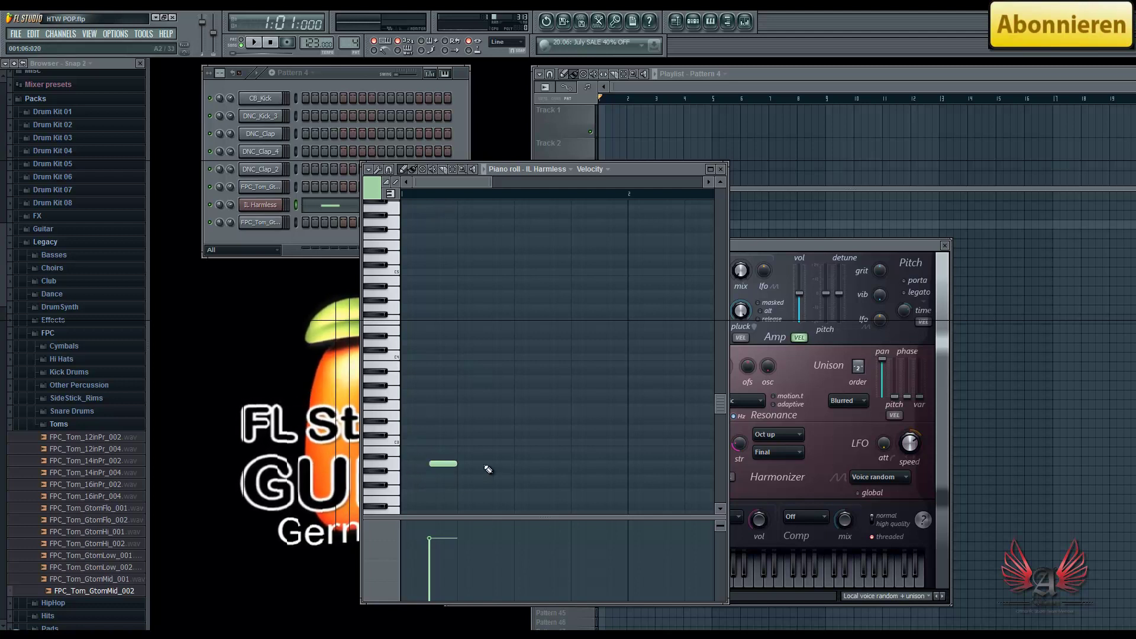
click(488, 464)
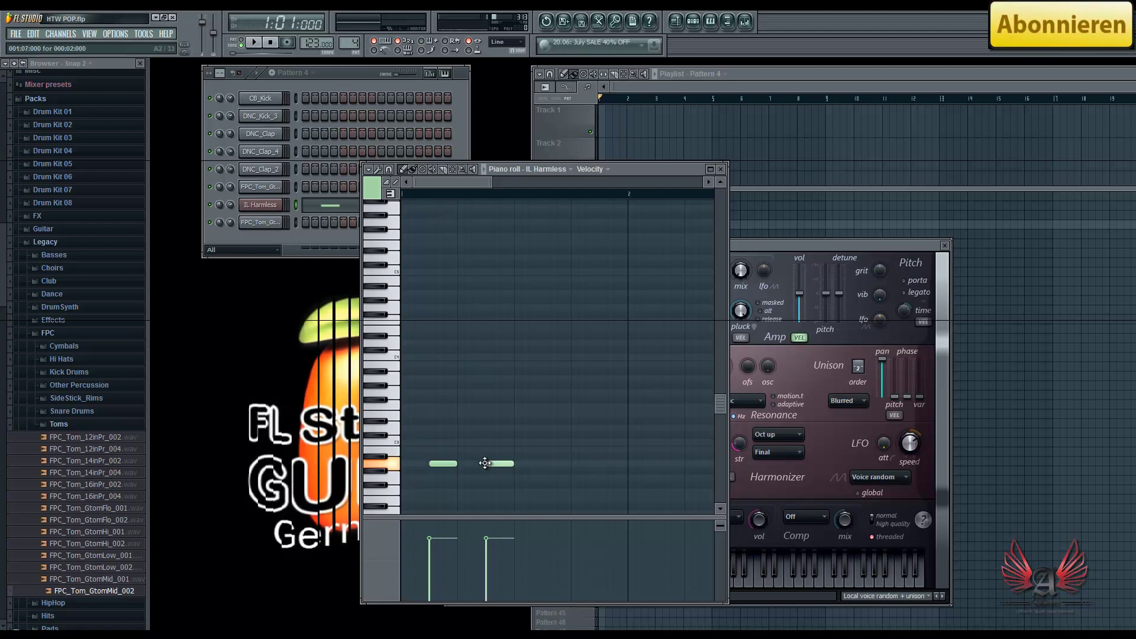
click(544, 464)
click(607, 465)
Play Pattern 4 while adjusting the IL Harmless channel volume, and stop playback.
drag(520, 170, 493, 233)
click(252, 47)
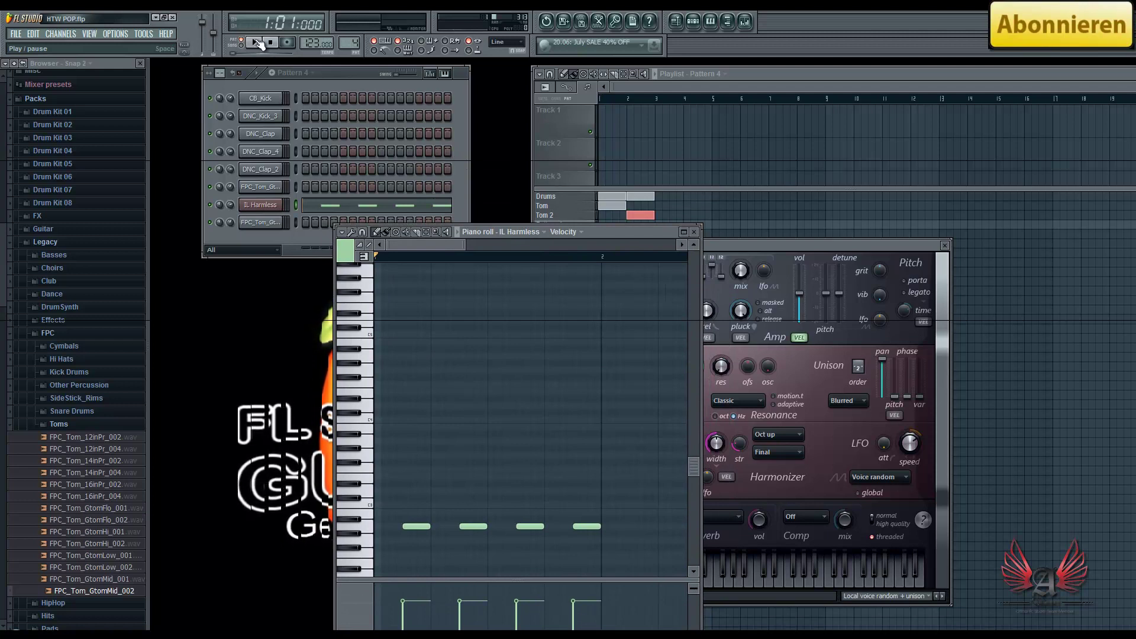
click(233, 207)
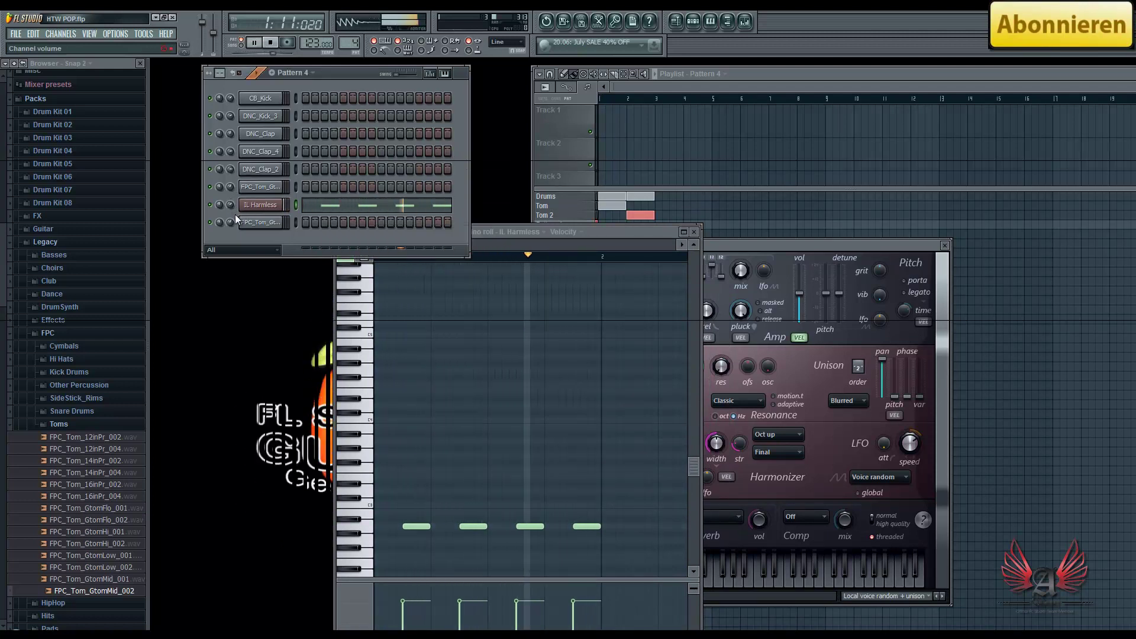
click(271, 42)
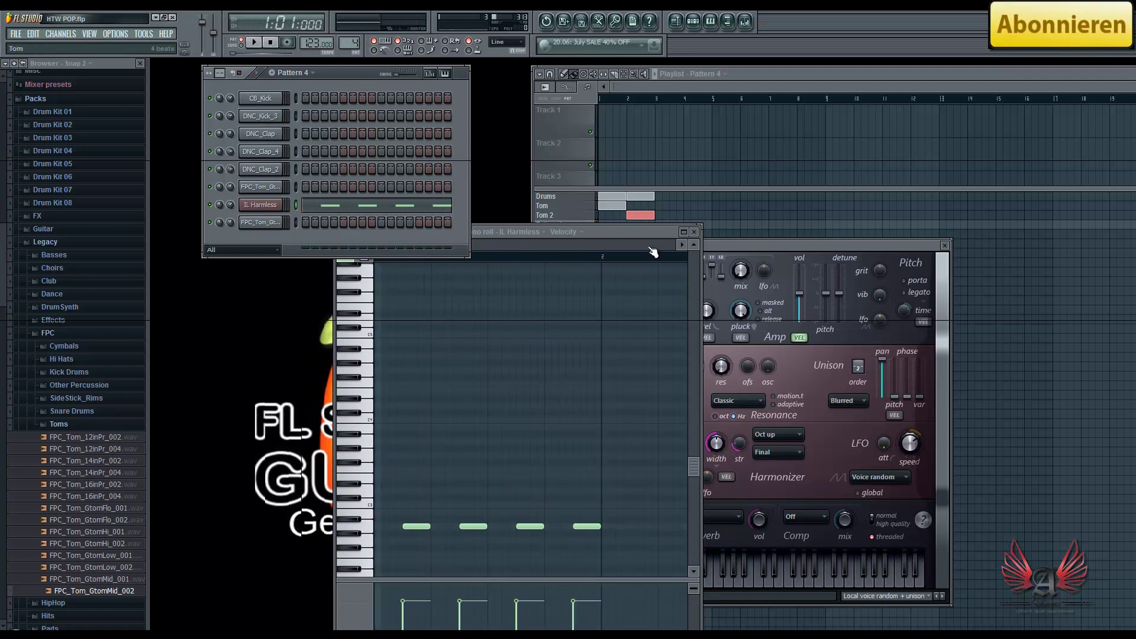
Close the plugin and piano roll windows, place Pattern 4 in bars 1 and 2 of the playlist, and rename it Brass.
click(945, 245)
click(694, 232)
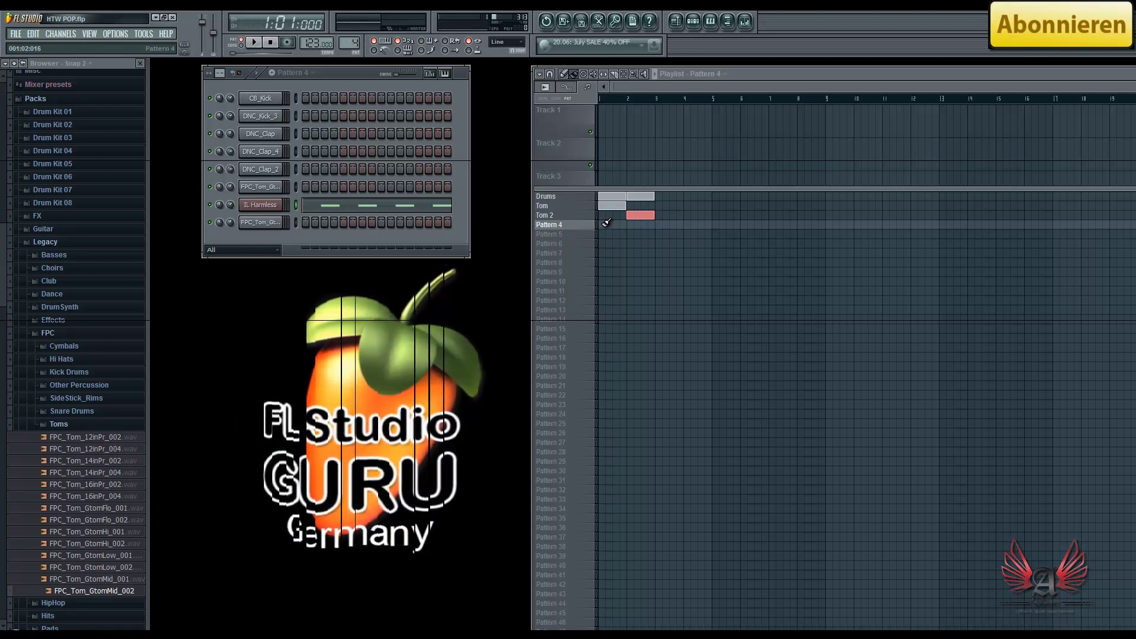
drag(604, 225, 631, 224)
right_click(545, 224)
click(553, 226)
text(Brass)
key(Return)
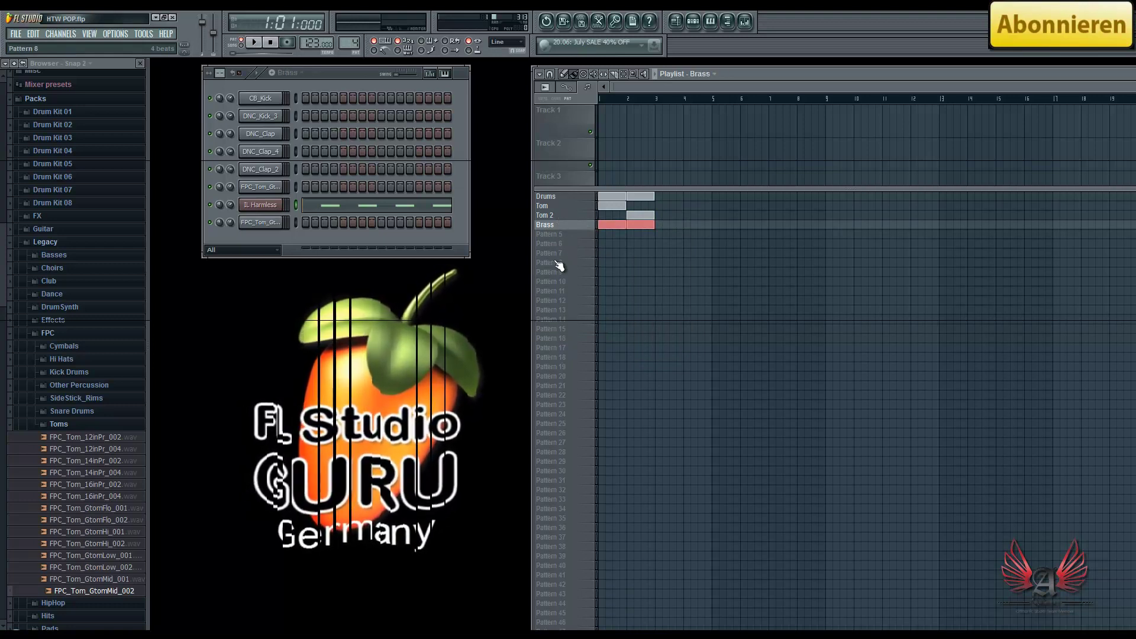
Play the arrangement, fine-tune the IL Harmless channel volume against the drums, and stop playback.
click(253, 45)
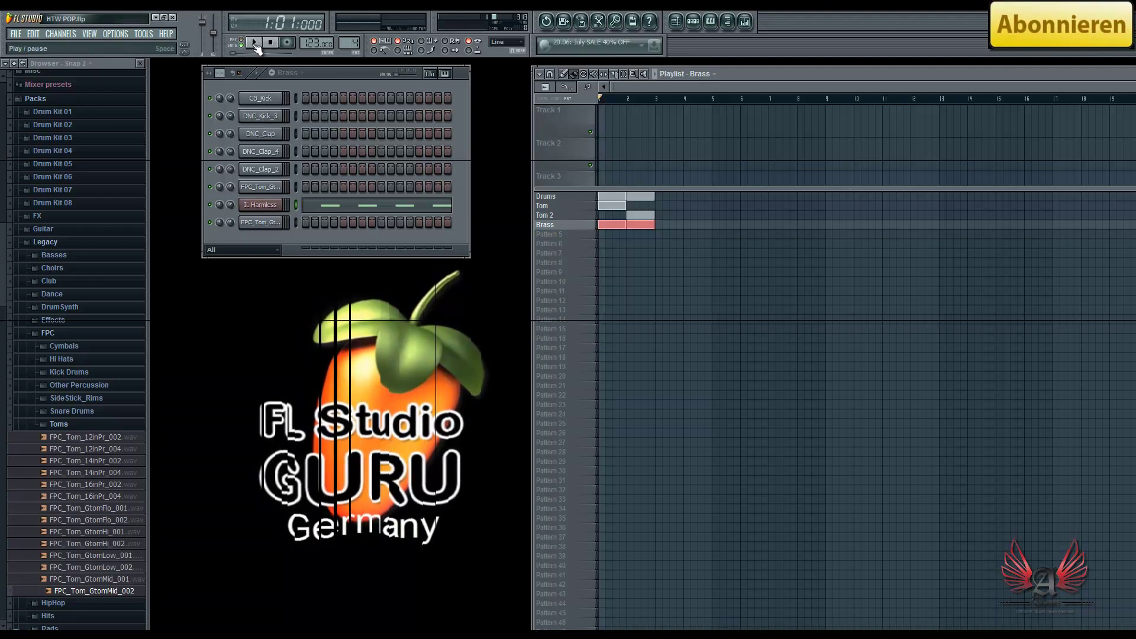
click(256, 44)
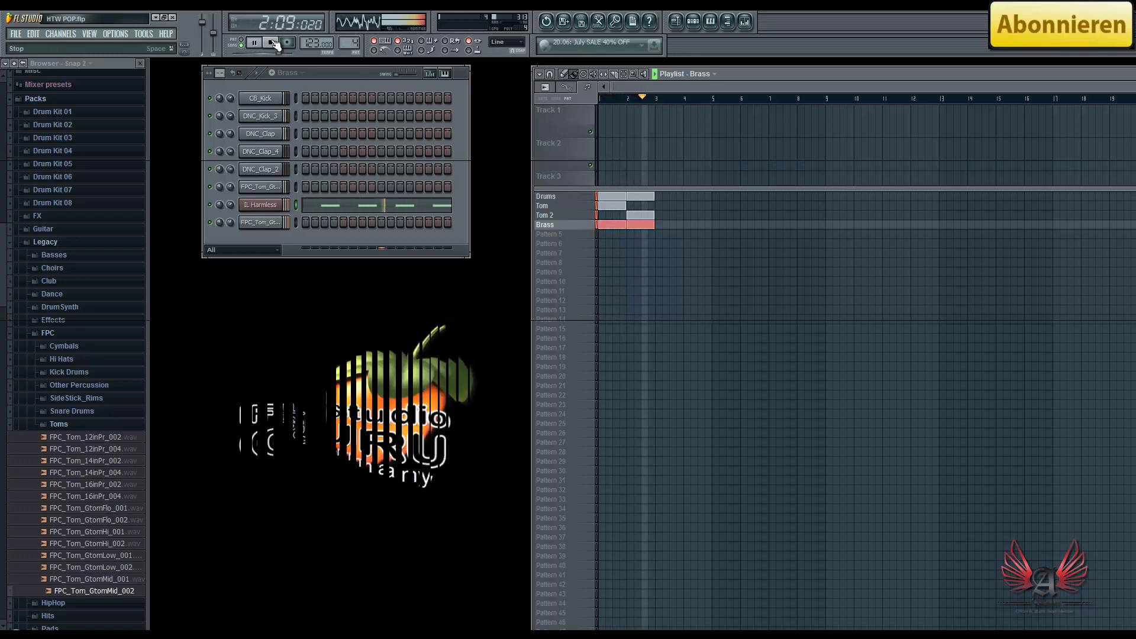
click(230, 201)
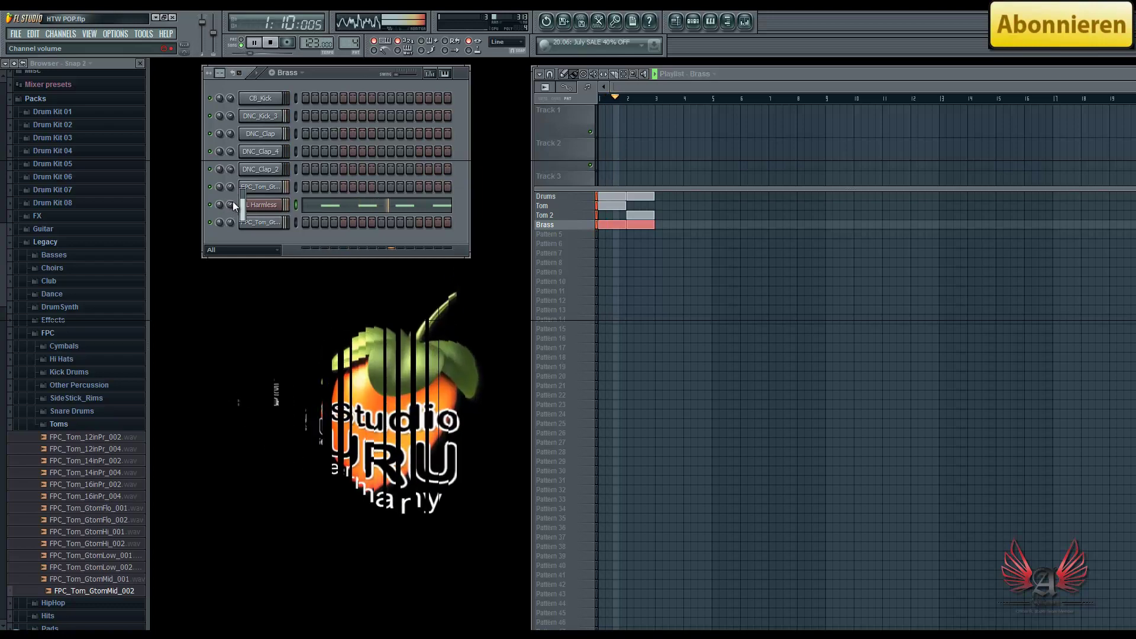
drag(233, 197, 235, 193)
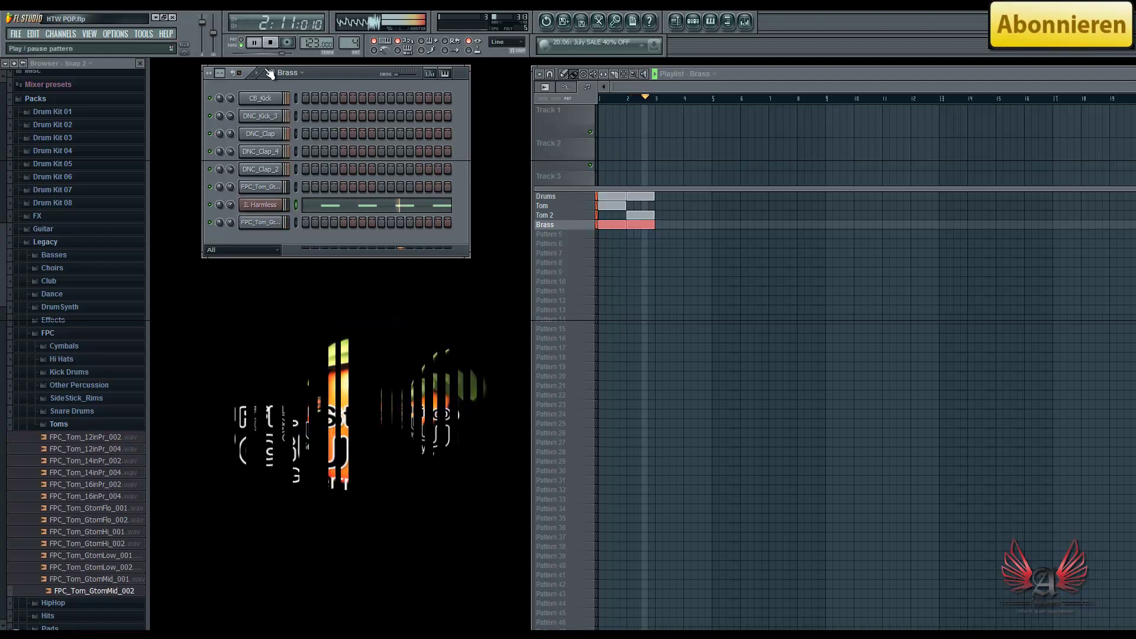
click(281, 43)
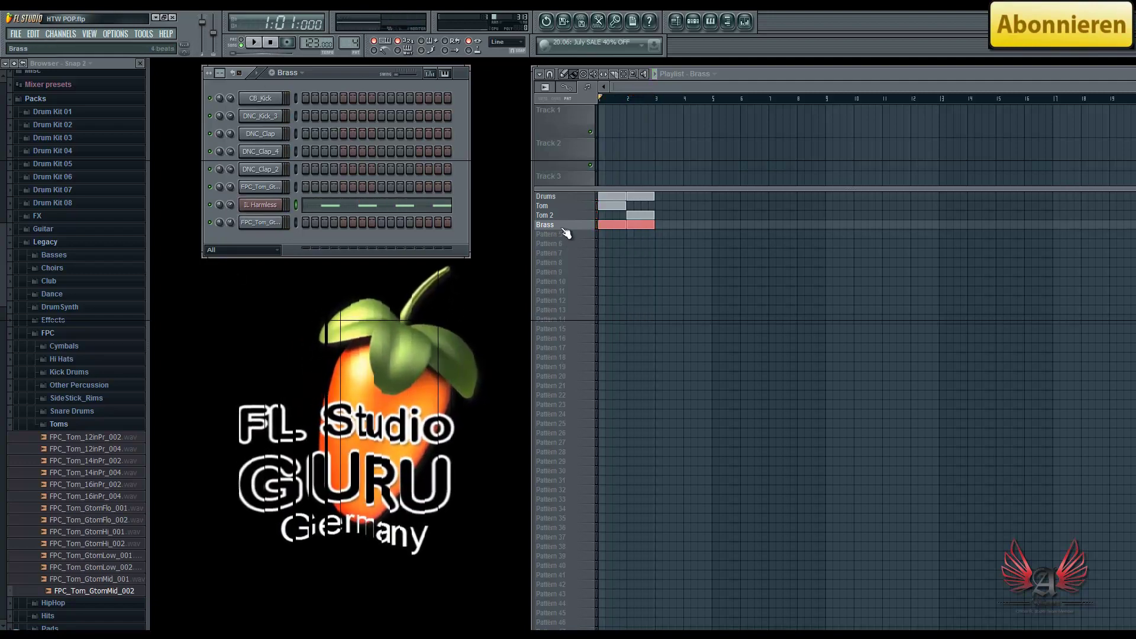
Clone the Brass pattern and replace the Brass clip in bar 2 with a Brass #2 clip.
click(539, 74)
mouse_move(563, 108)
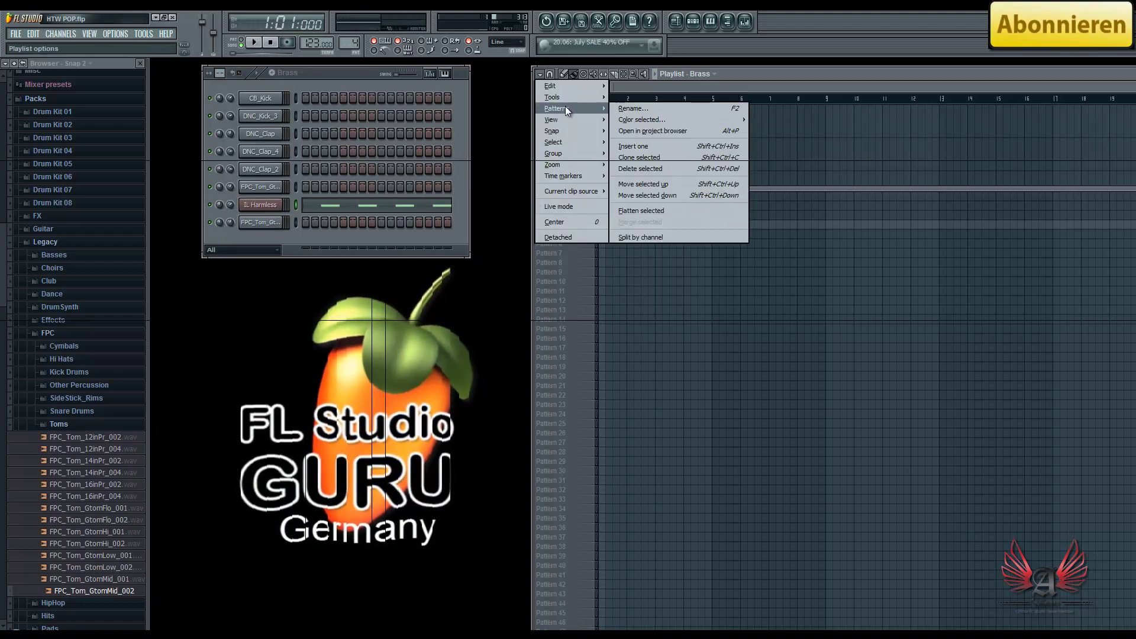
click(658, 159)
drag(634, 227, 636, 234)
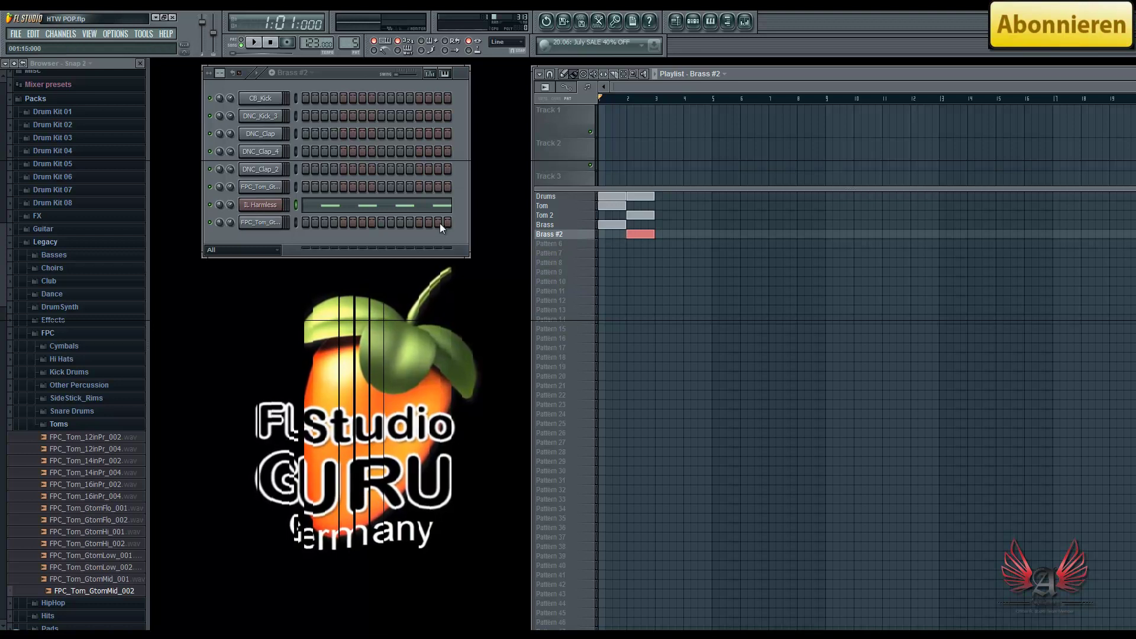
In the Brass #2 pattern's piano roll, add a slide note to A4 directly above the last brass note, with matching start and length.
click(441, 207)
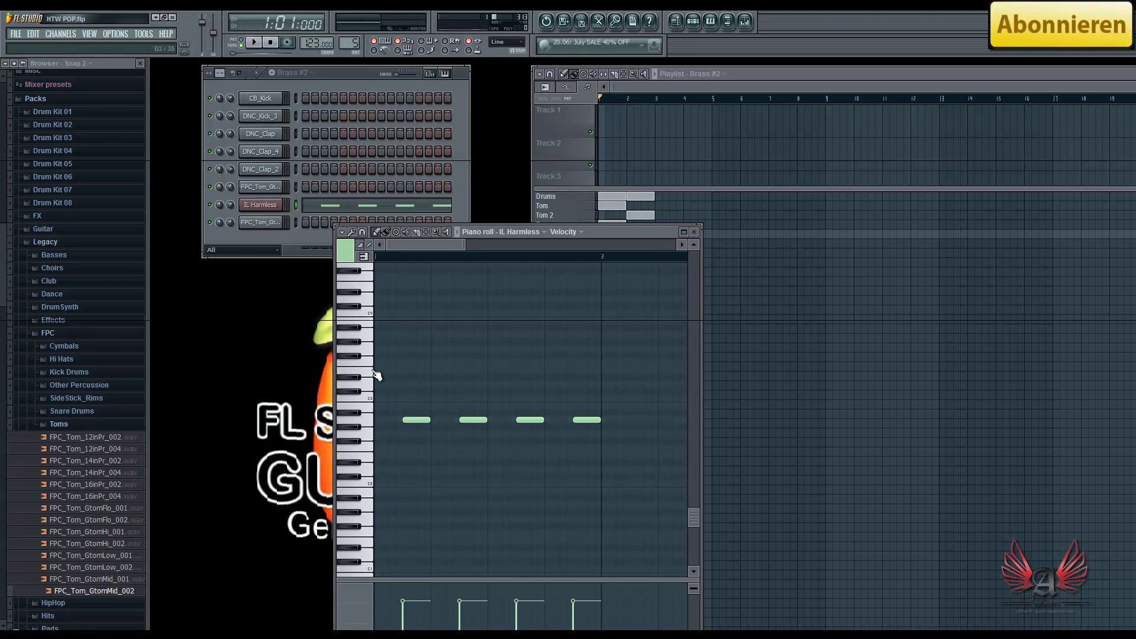
scroll(377, 349, up, 3)
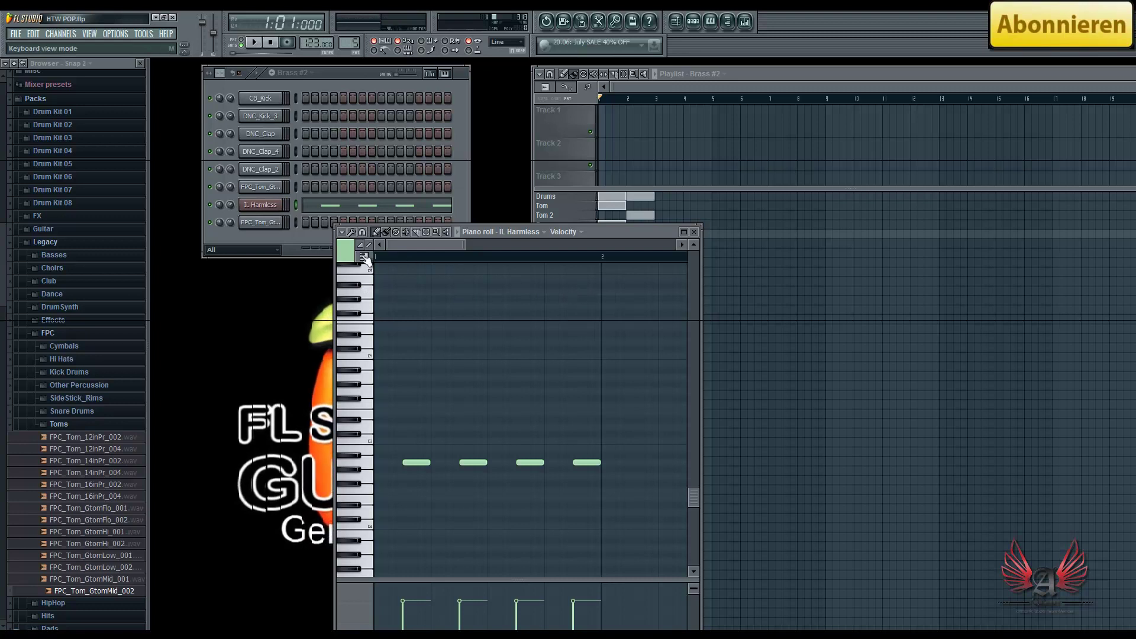
click(578, 292)
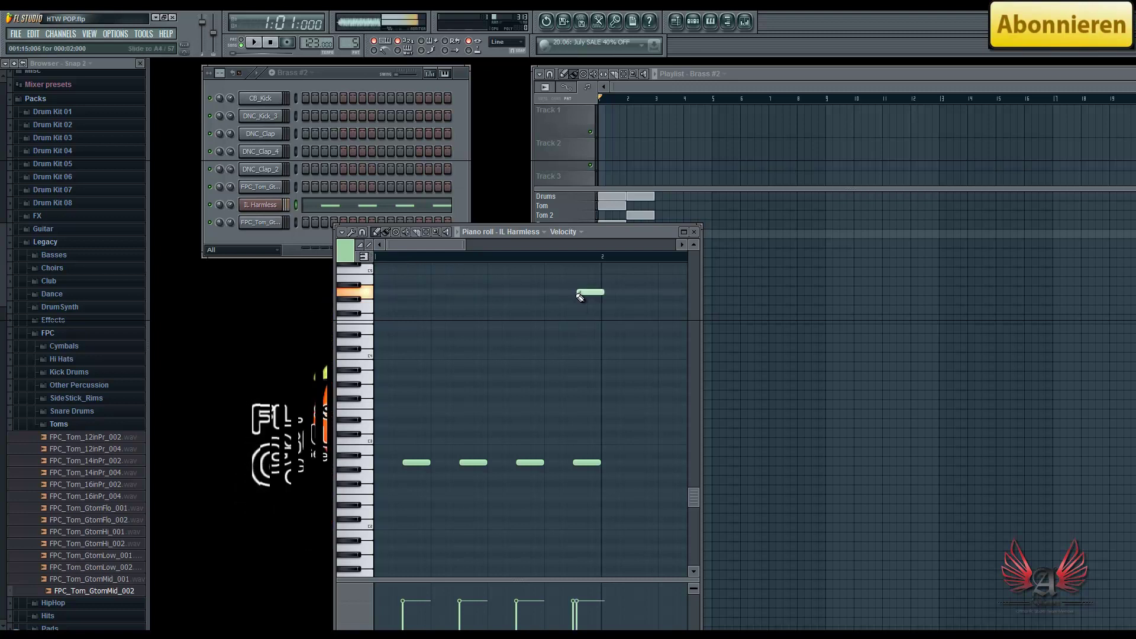
drag(592, 293, 589, 293)
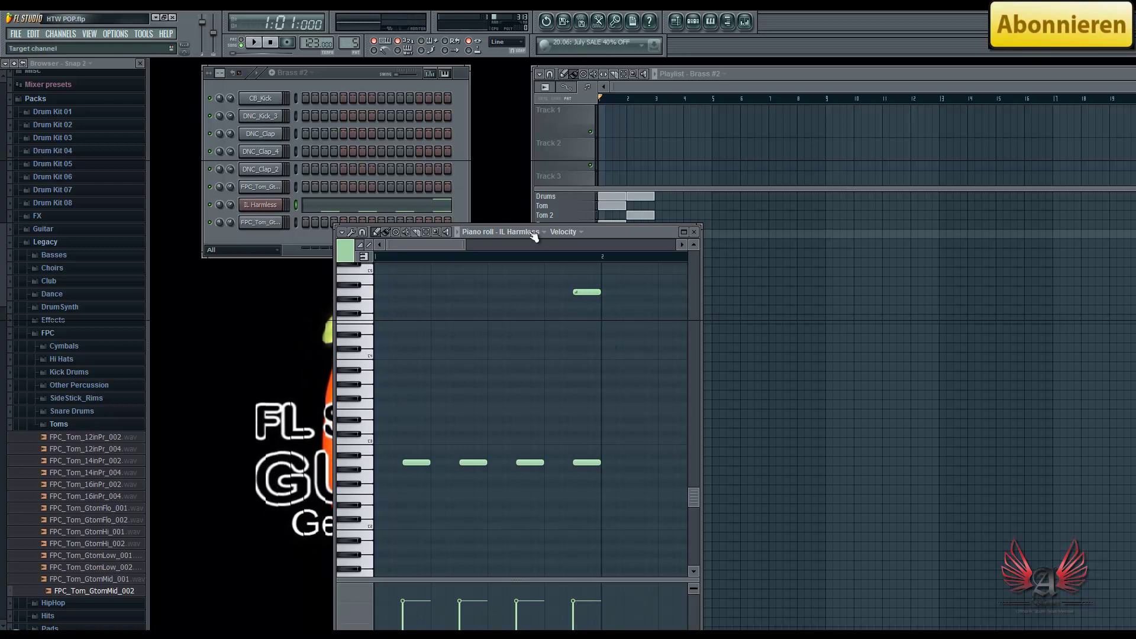
drag(488, 229, 601, 292)
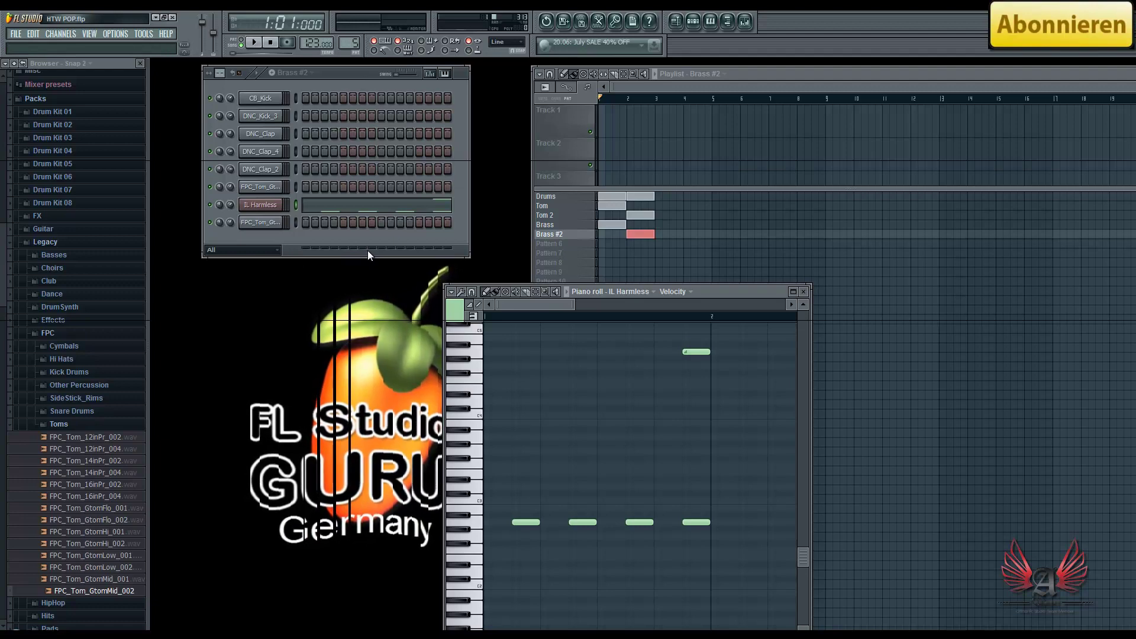
Play the arrangement to hear the Brass #2 slide, stop playback, and reposition the piano roll beside the channel rack.
click(256, 44)
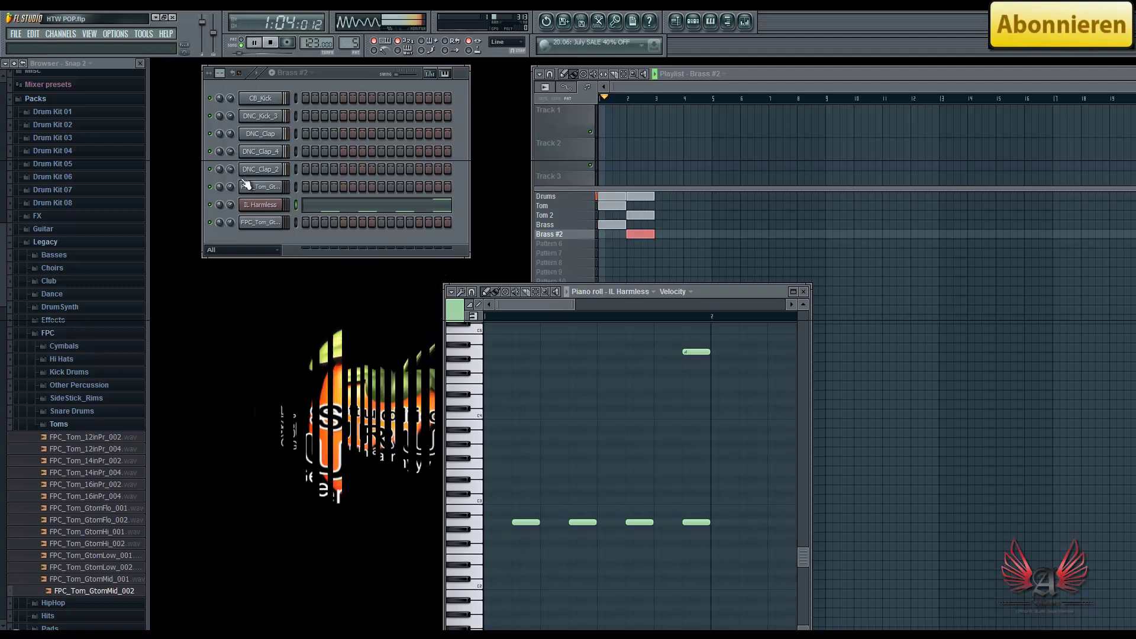
drag(591, 290, 414, 191)
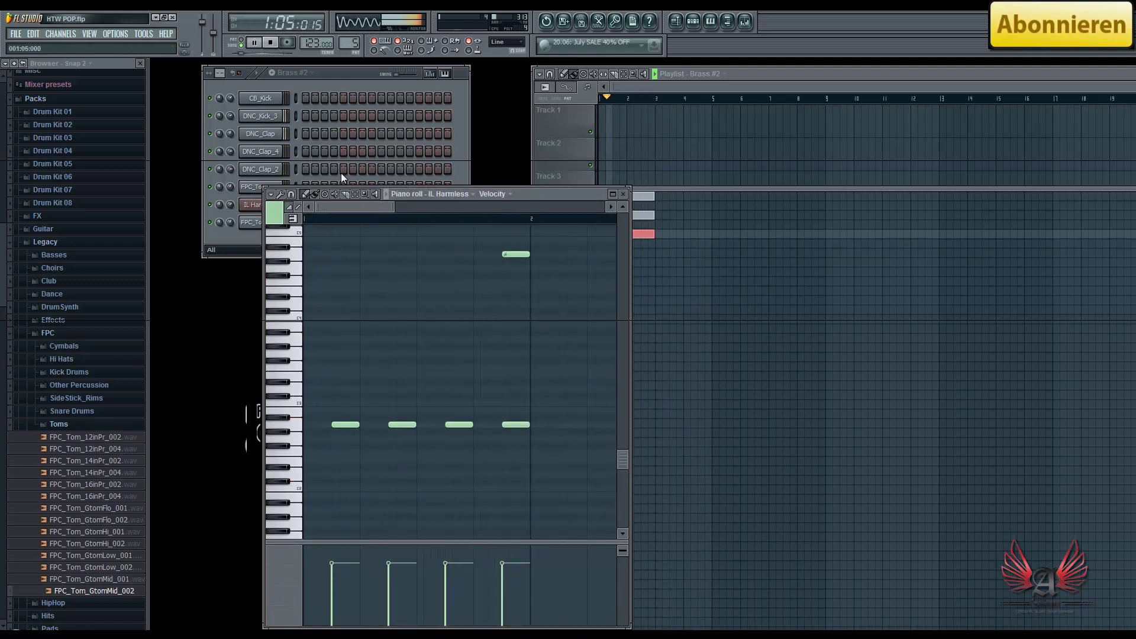
key(space)
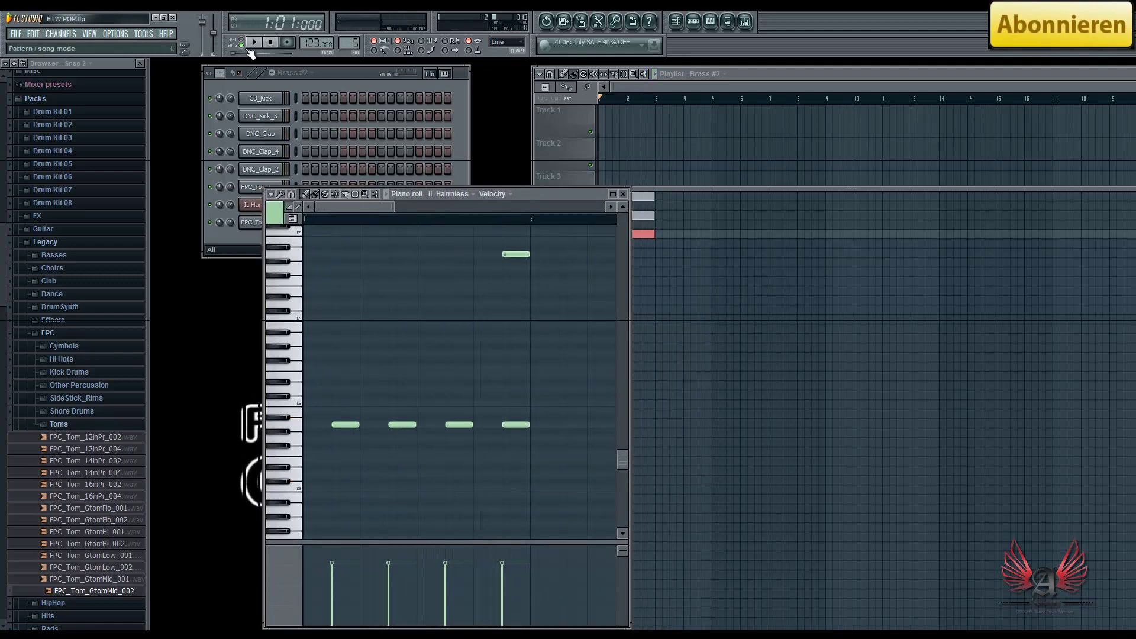
drag(407, 193, 502, 179)
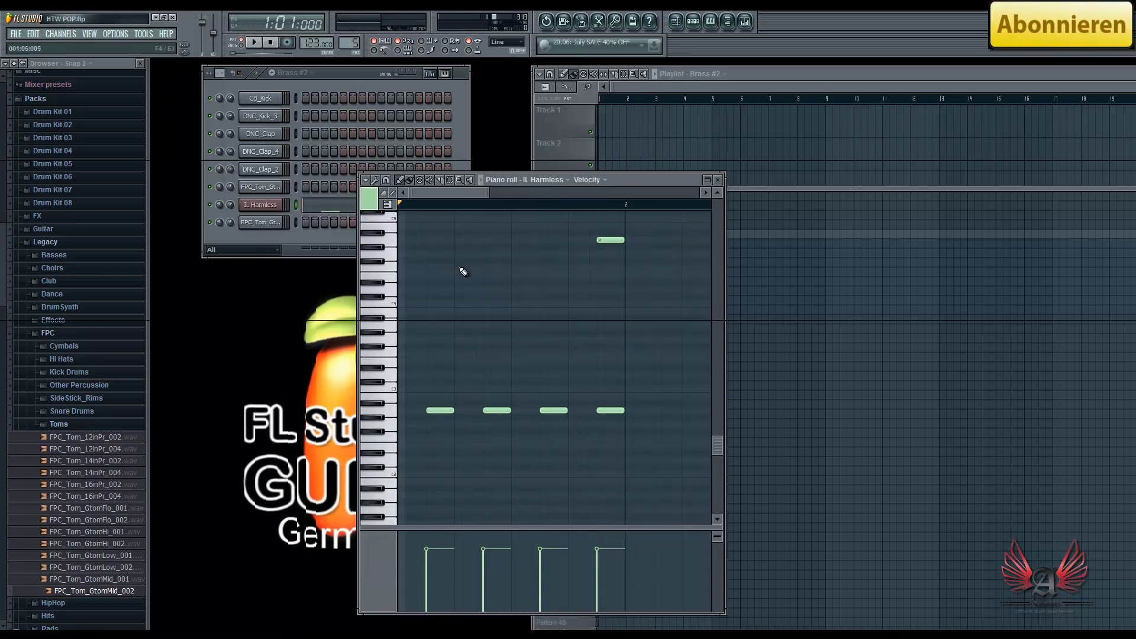
Switch IL Harmless to another preset and transpose all Brass #2 notes up one octave.
click(261, 204)
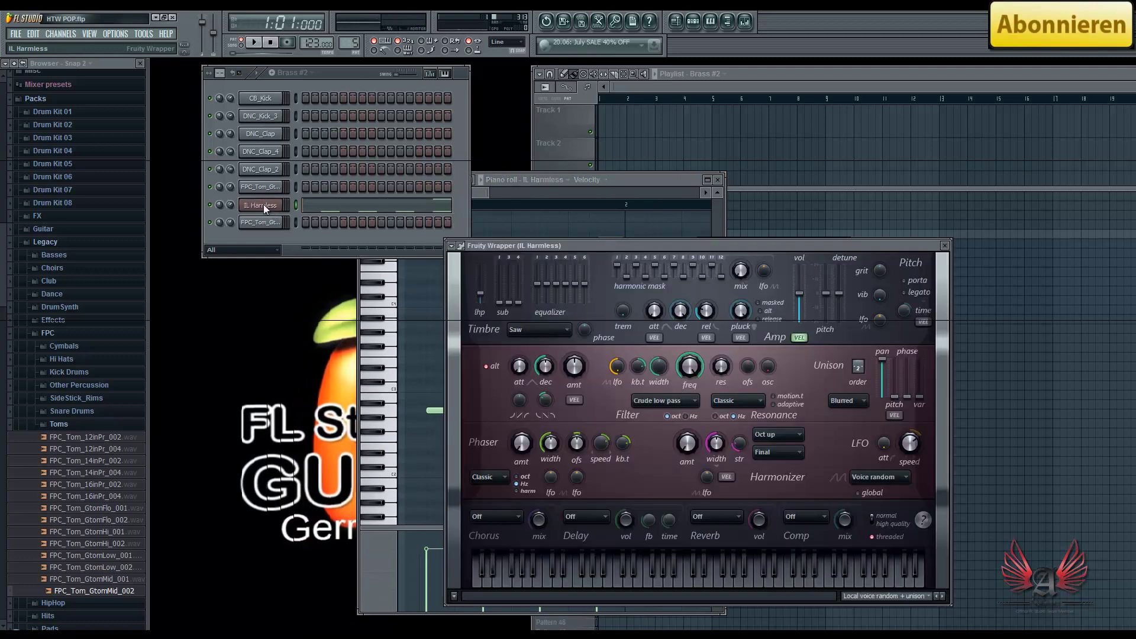
click(941, 596)
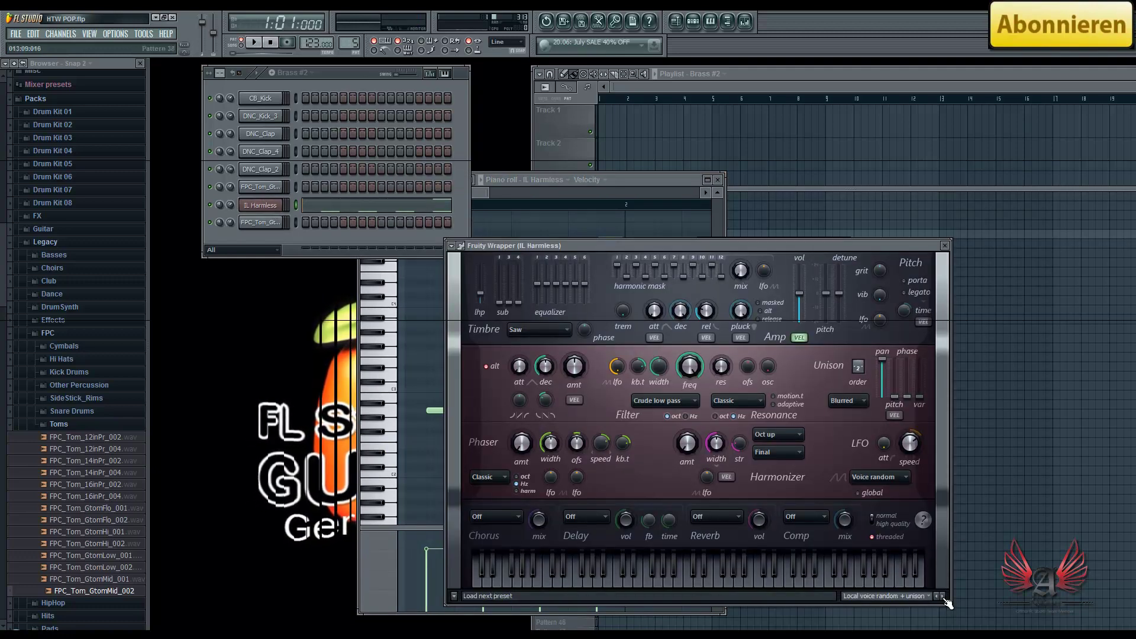
drag(591, 244, 817, 187)
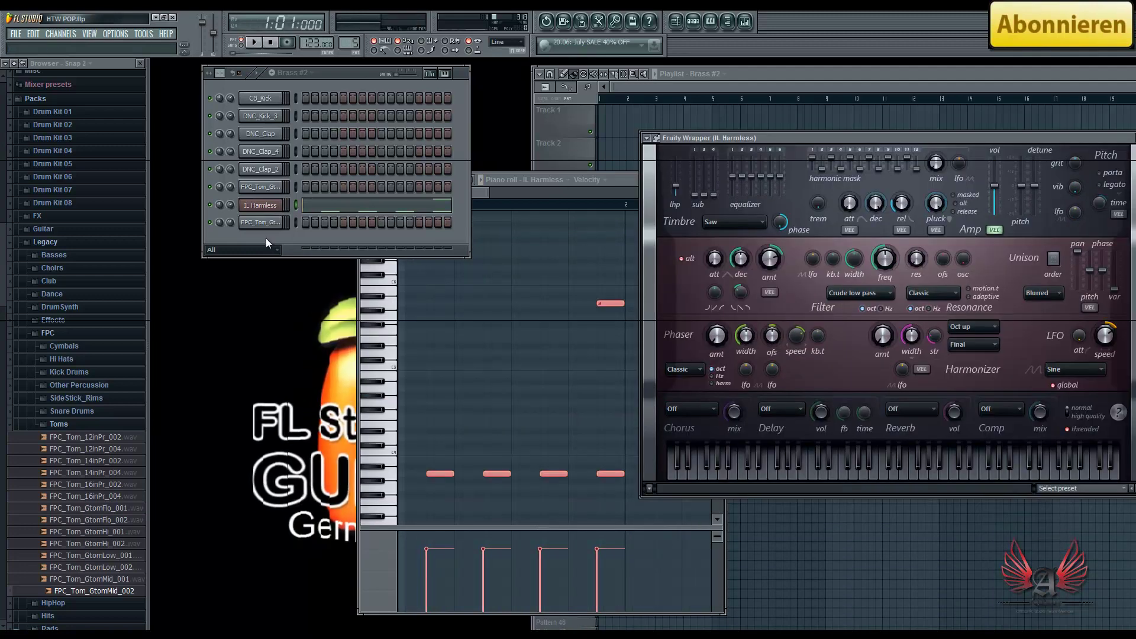
Replace the IL Harmless channel with the Sawer synth and arrange its window beside the piano roll.
right_click(276, 205)
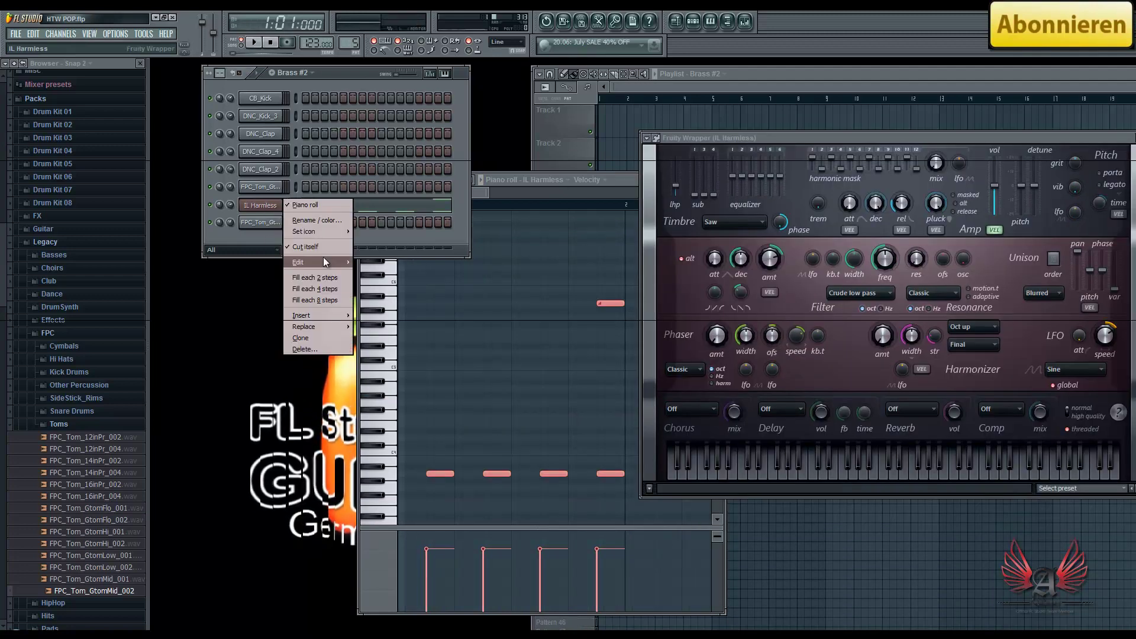
mouse_move(322, 327)
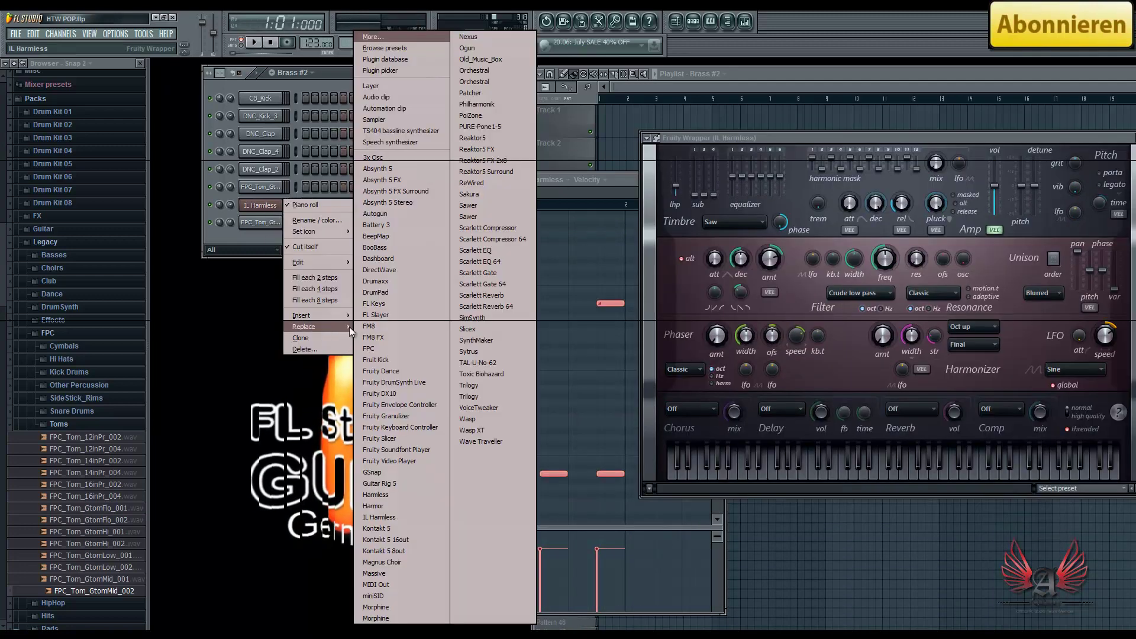
click(488, 205)
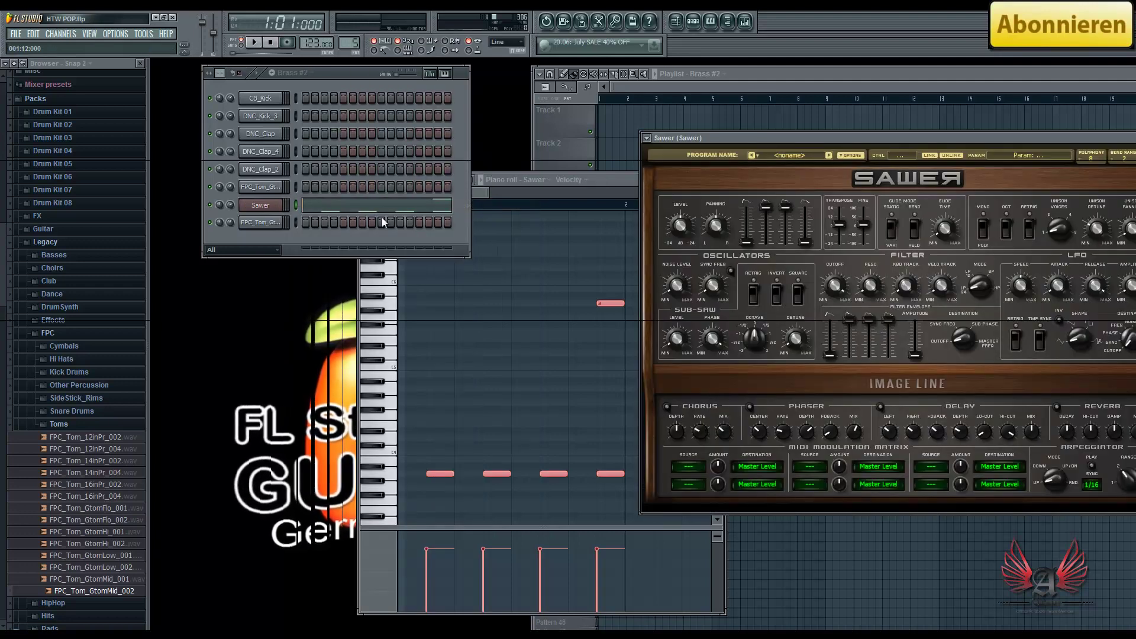
mouse_move(857, 137)
mouse_down()
mouse_move(686, 125)
mouse_move(858, 120)
mouse_up()
mouse_move(505, 180)
mouse_down()
mouse_move(449, 175)
mouse_move(482, 178)
mouse_up()
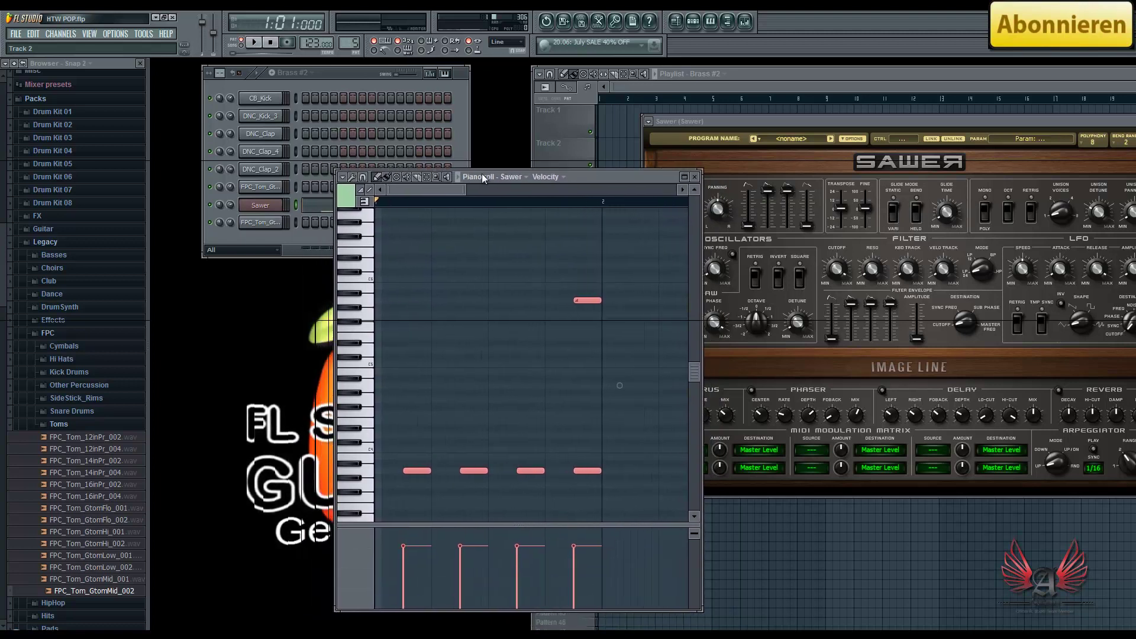
Play Brass #2 alone and then in the full arrangement while adjusting the Sawer channel volume, and stop playback.
click(254, 43)
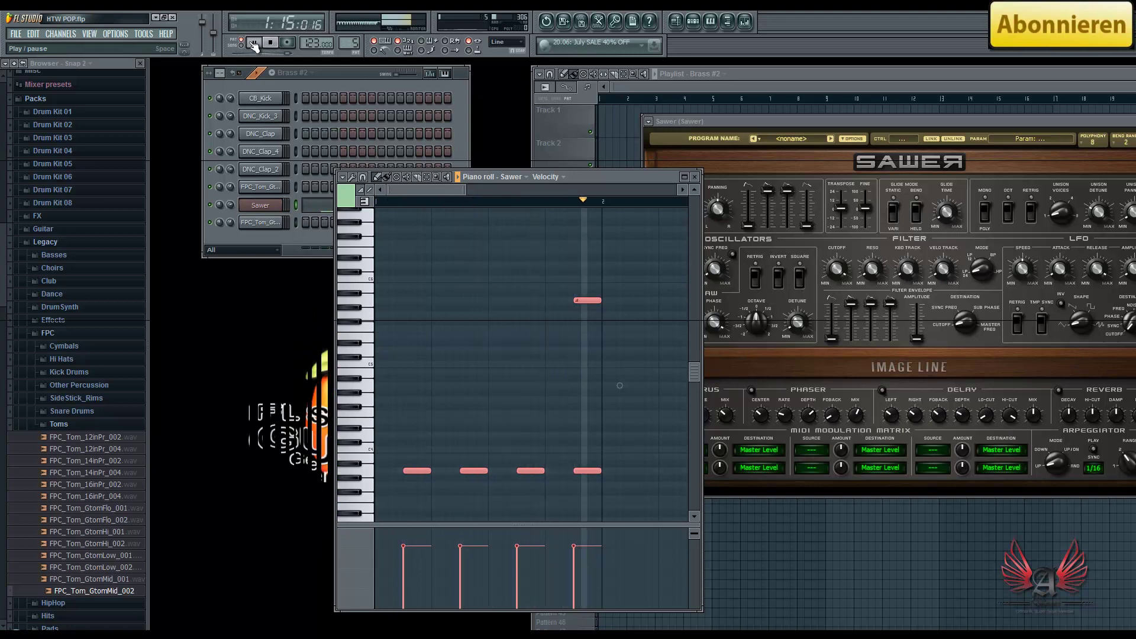
click(271, 44)
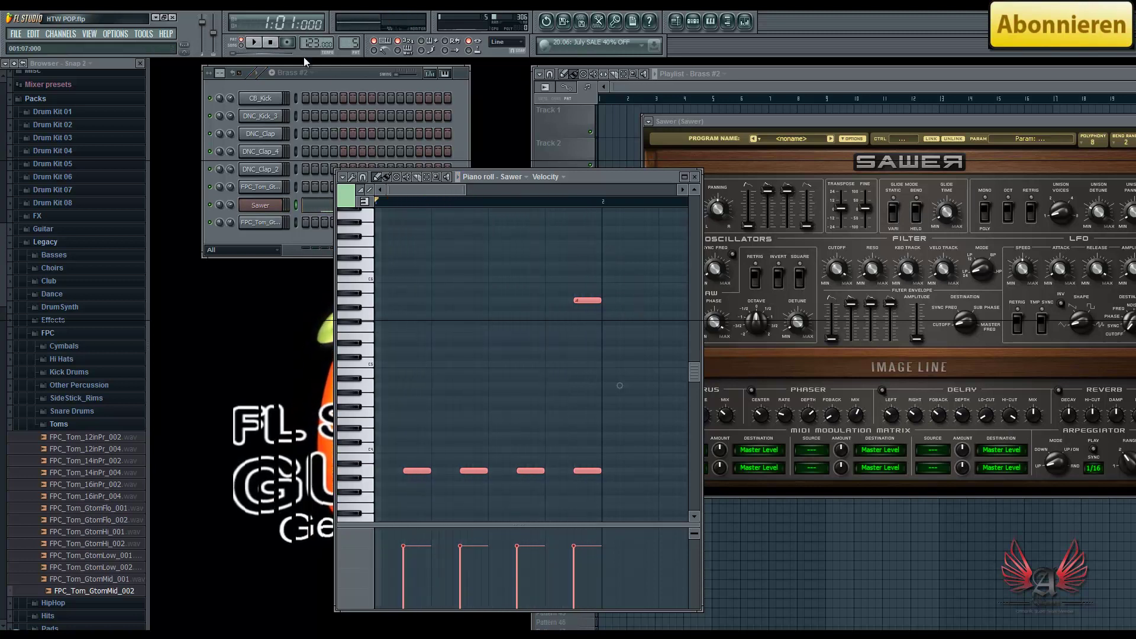
click(250, 45)
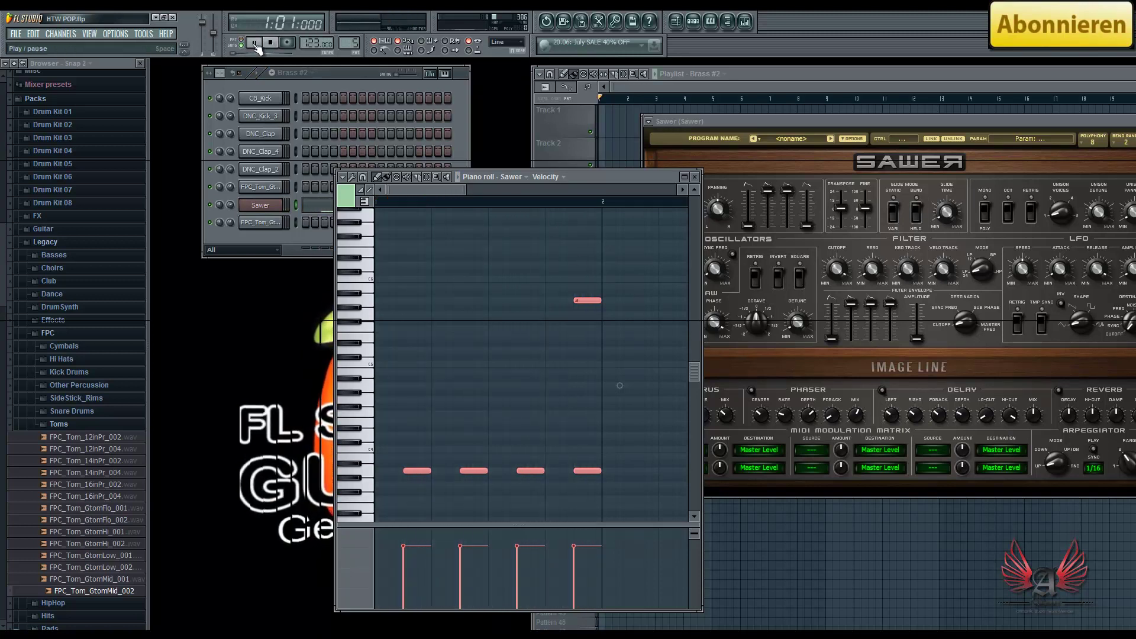
click(232, 206)
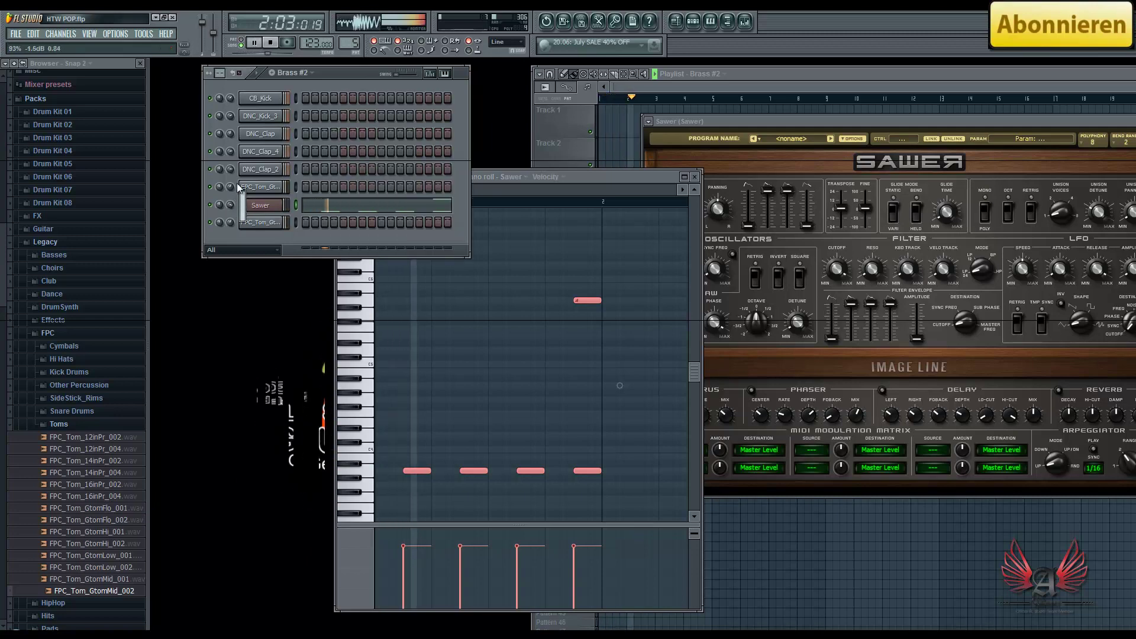
key(space)
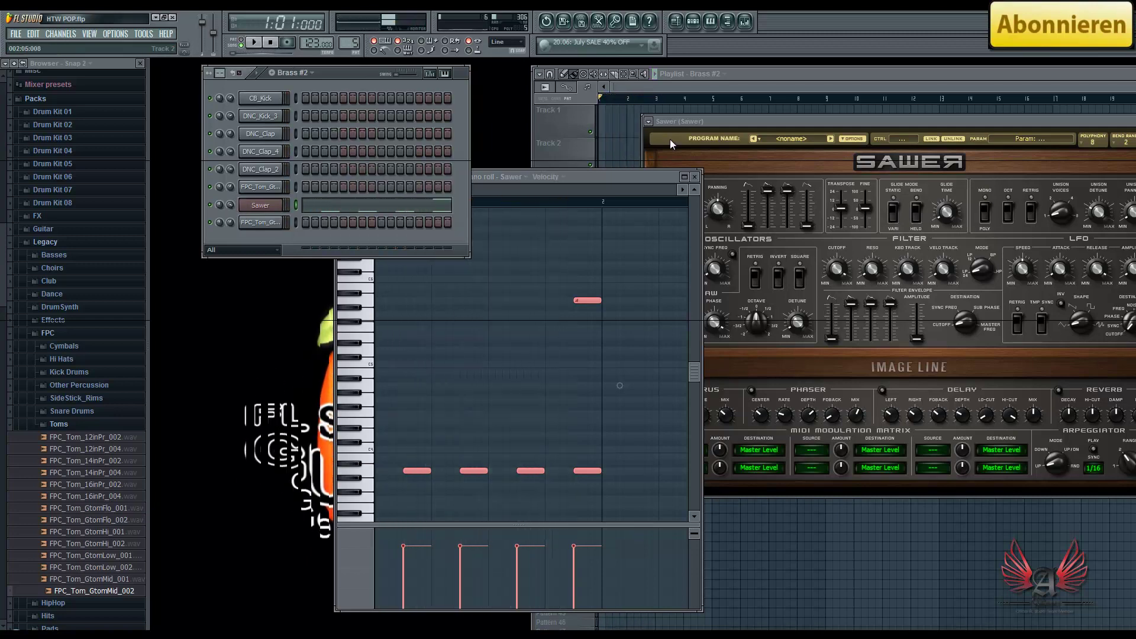
Select all notes of the Brass pattern in the Sawer piano roll and transpose them up one octave.
click(685, 74)
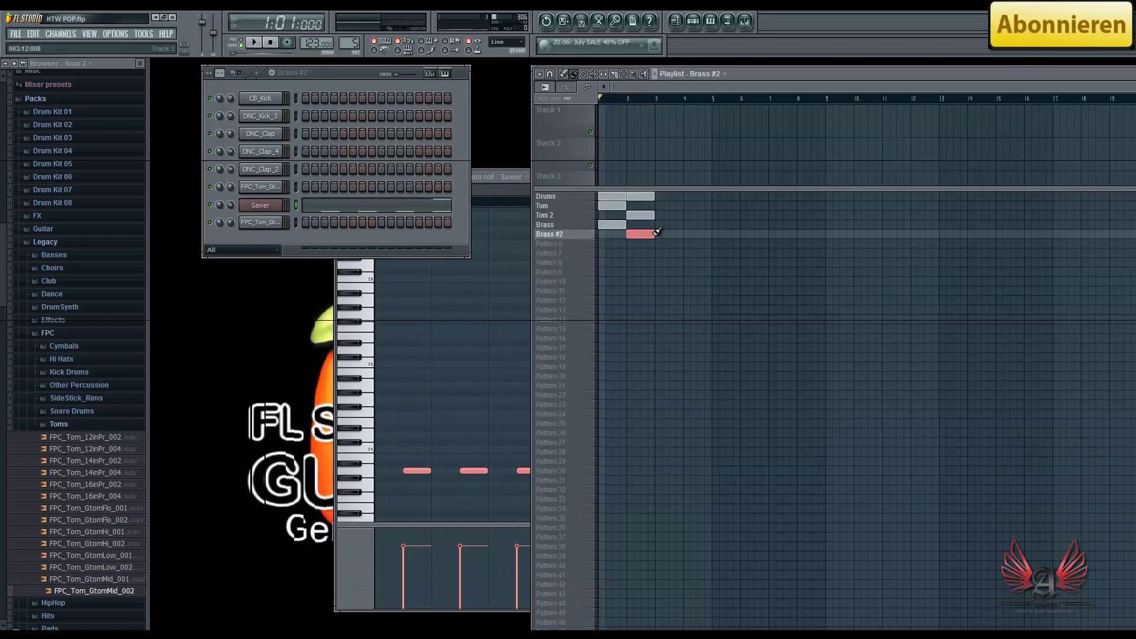
click(548, 225)
click(374, 212)
click(385, 210)
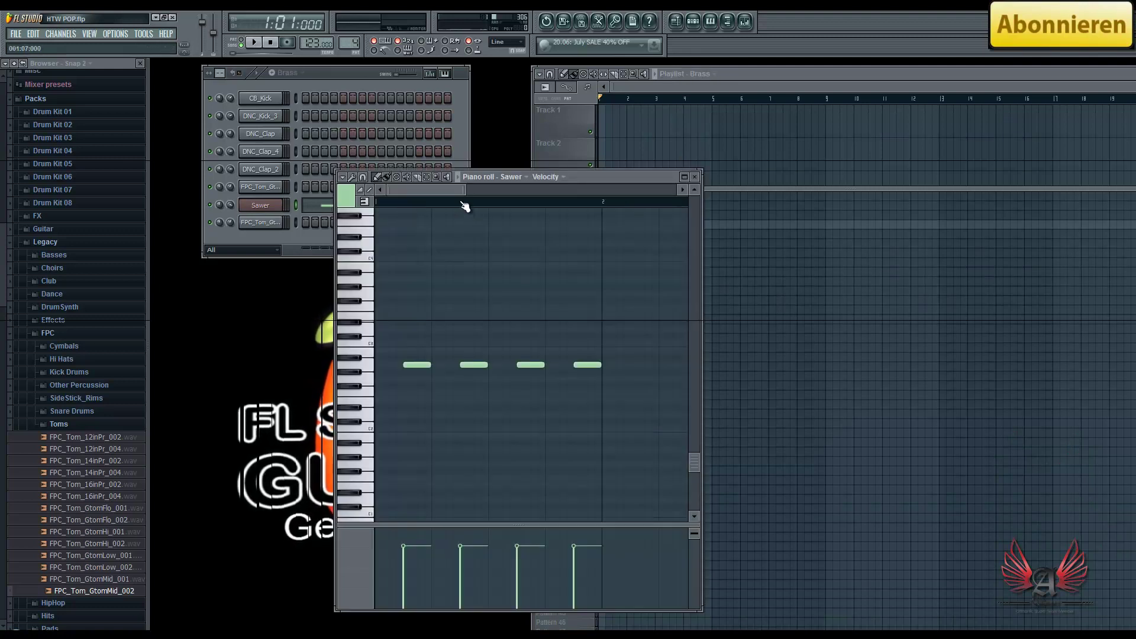
drag(463, 192, 513, 192)
drag(591, 418, 388, 312)
drag(398, 362, 399, 279)
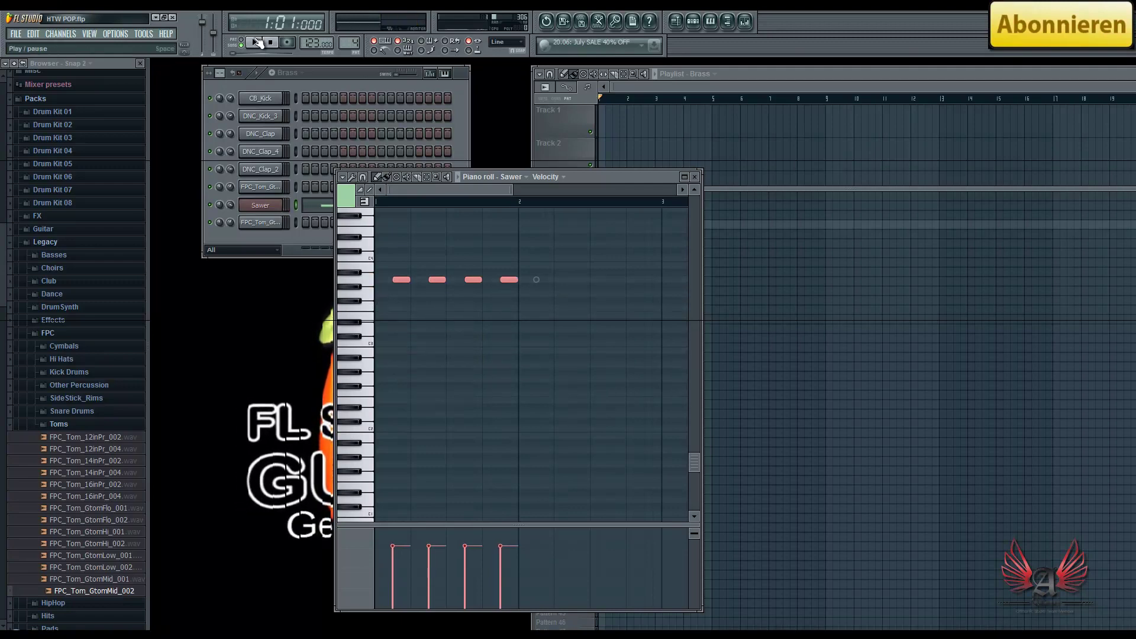
Play the arrangement, close the piano roll, set the Sawer channel volume to about 93%, and stop playback.
key(space)
click(694, 177)
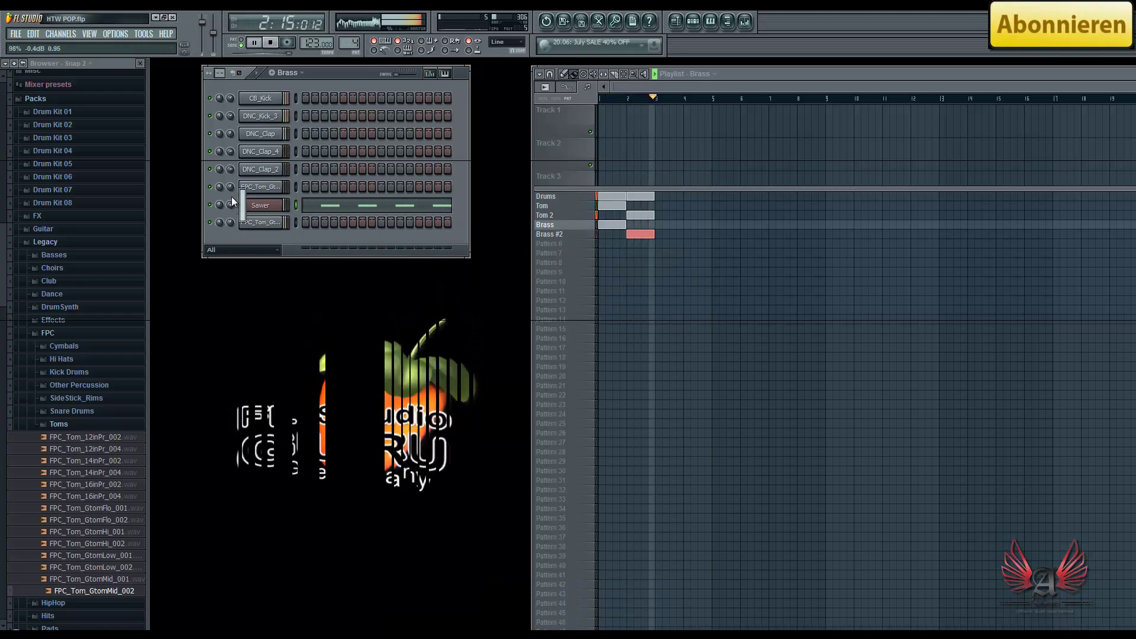
click(270, 42)
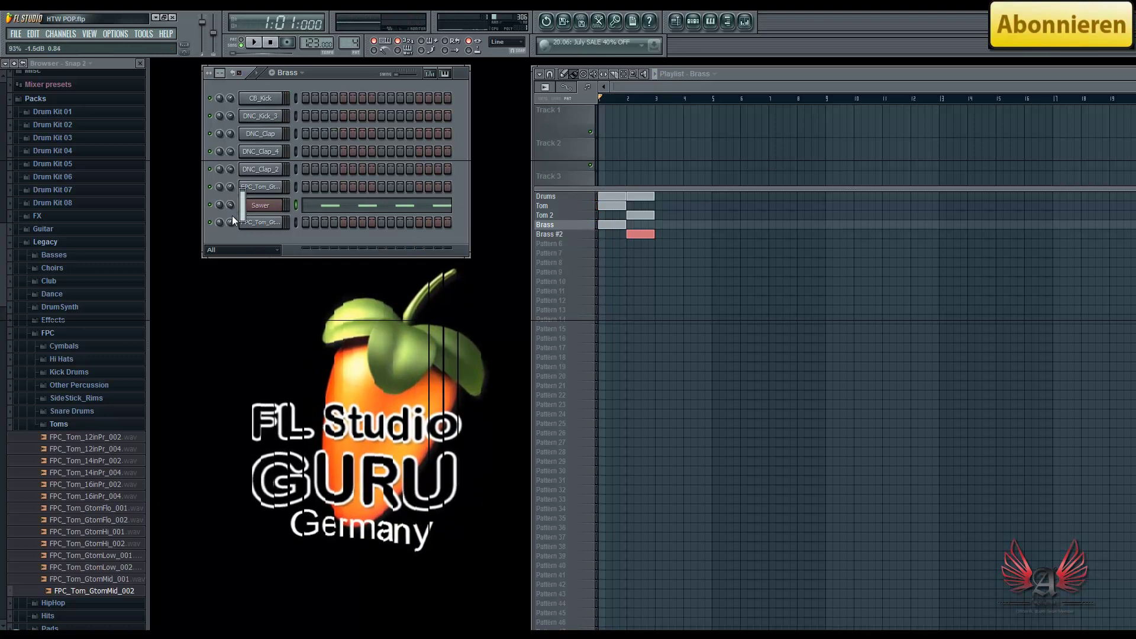
Add a slide note one octave below the second note of the Brass pattern and play the arrangement to check it.
click(390, 207)
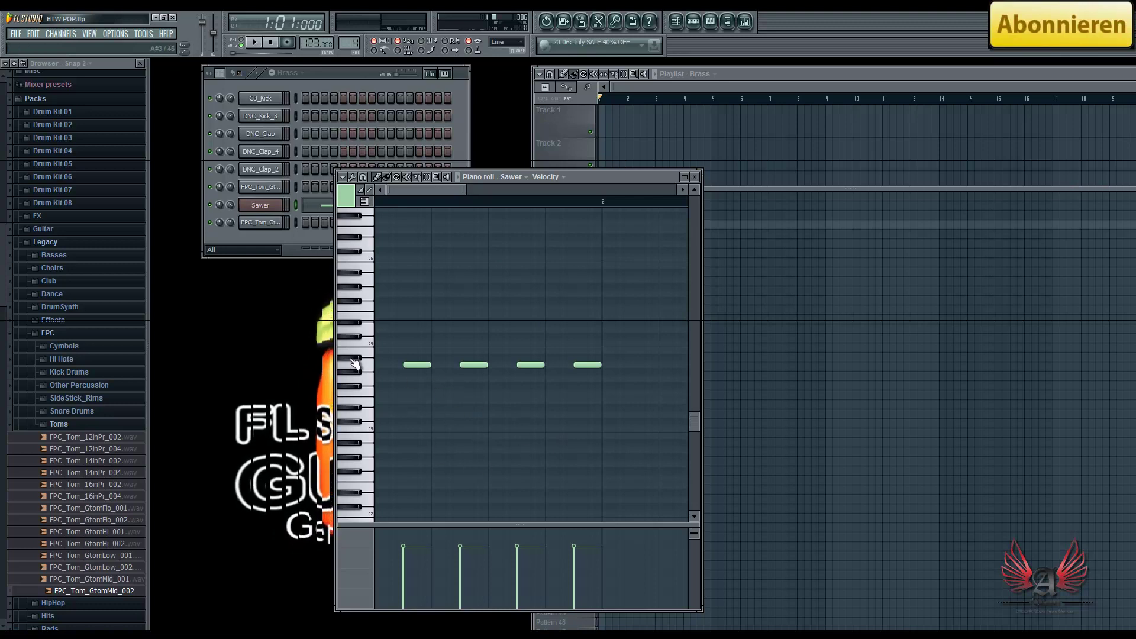
click(466, 451)
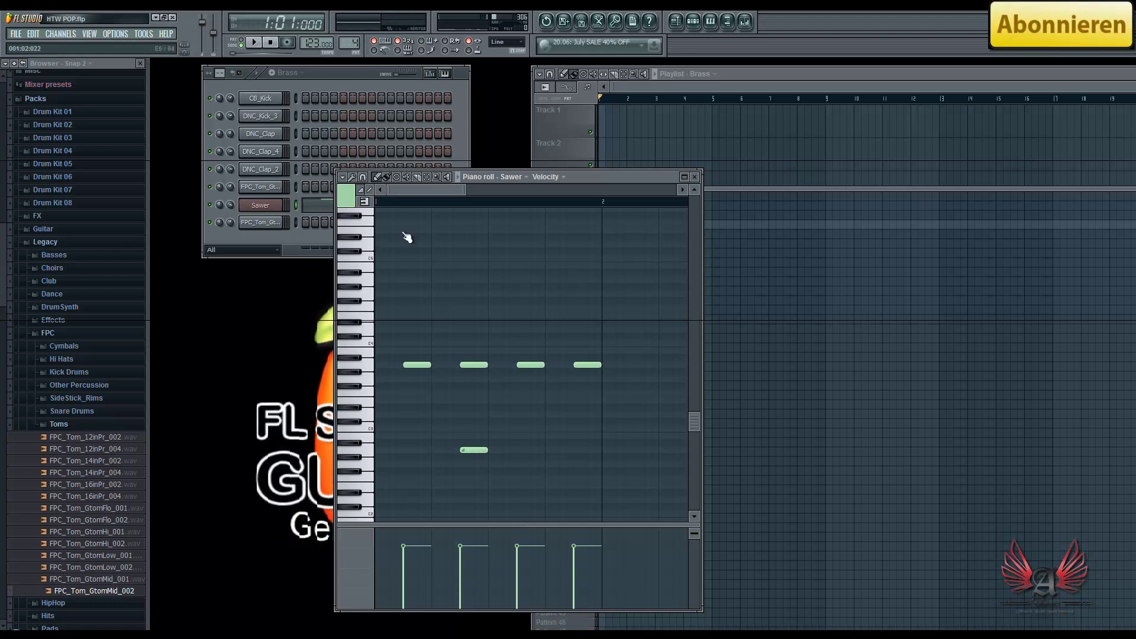
click(257, 43)
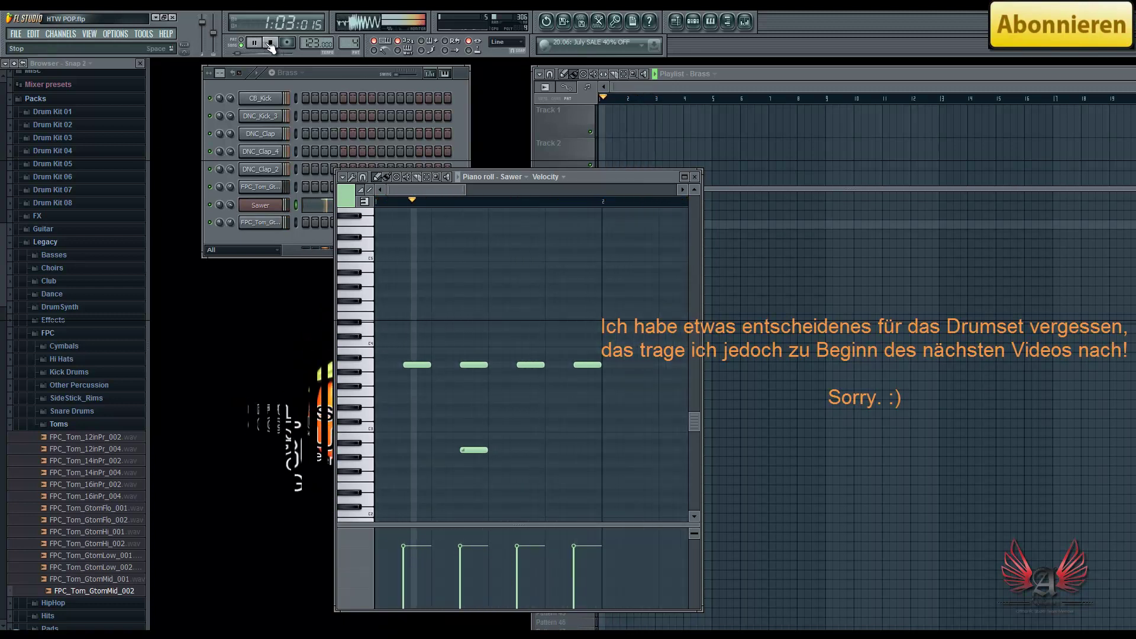
click(269, 44)
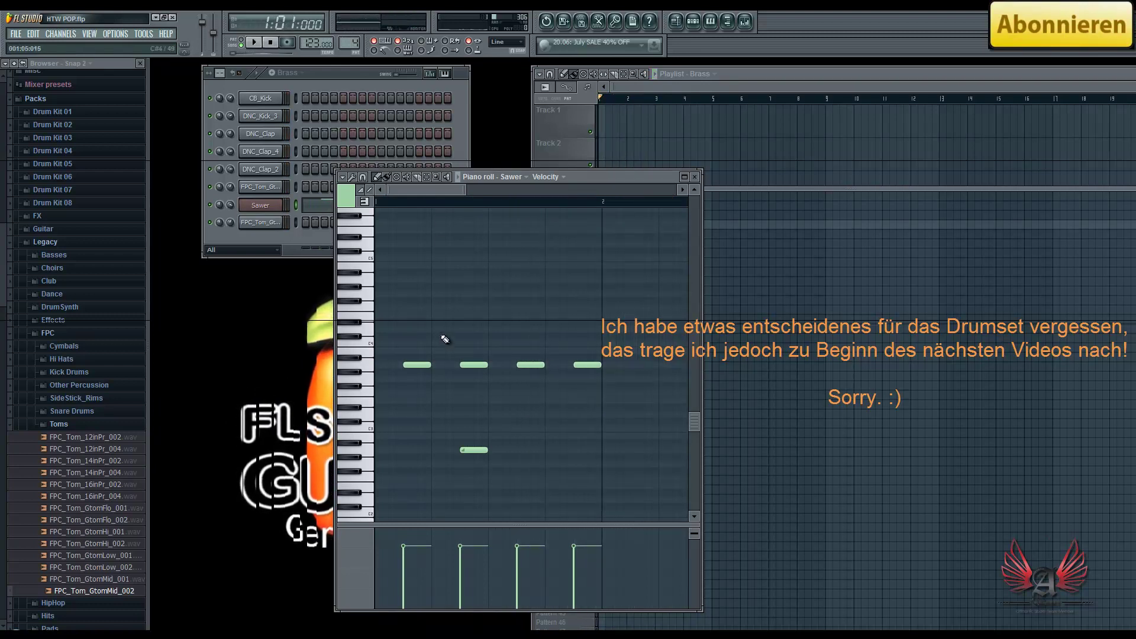
drag(478, 176, 844, 169)
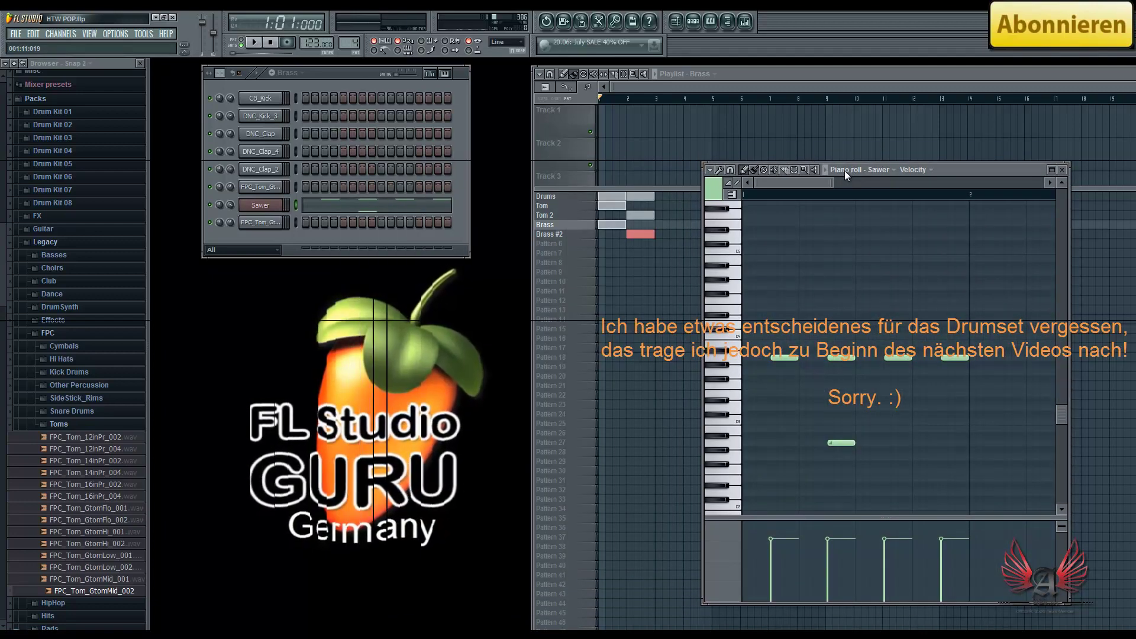